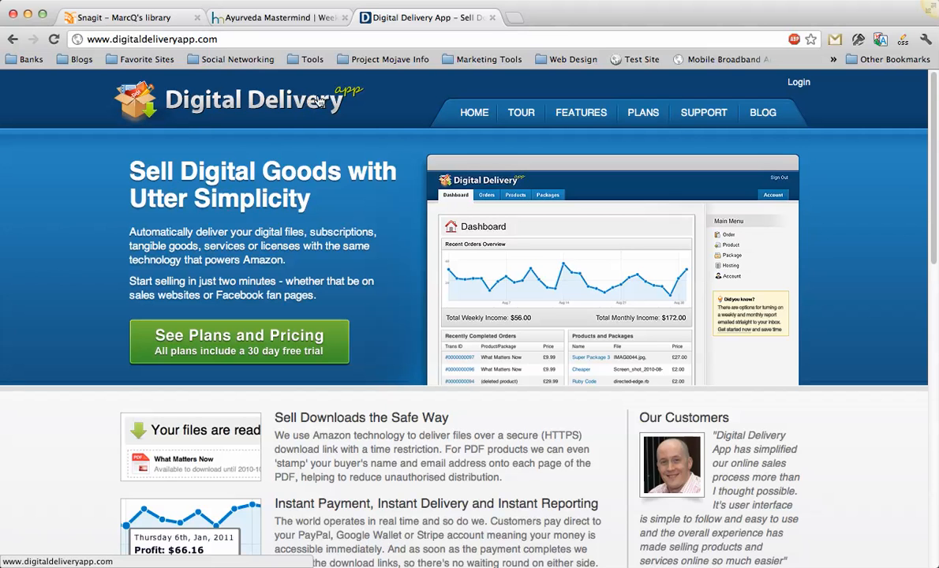
Look over the Digital Delivery App home page, including its feature descriptions and customer testimonials.
scroll(102, 182, "down", 2)
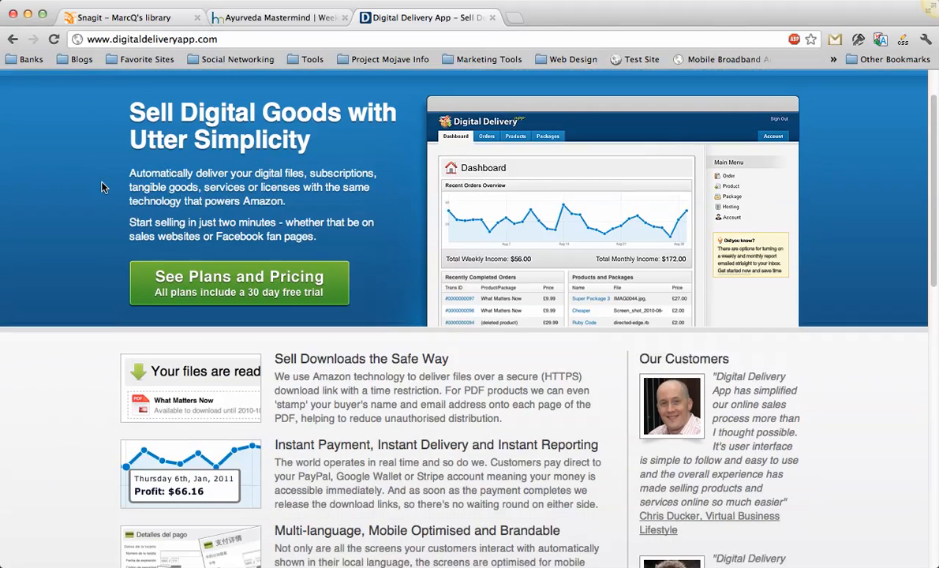
scroll(102, 186, "down", 1)
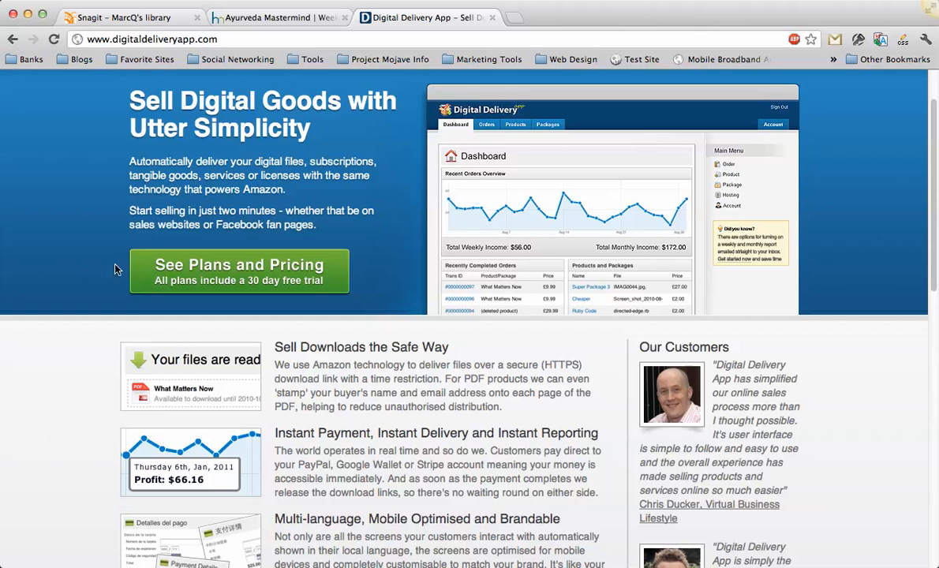
scroll(213, 279, "up", 1)
scroll(213, 279, "up", 1)
scroll(214, 253, "down", 10)
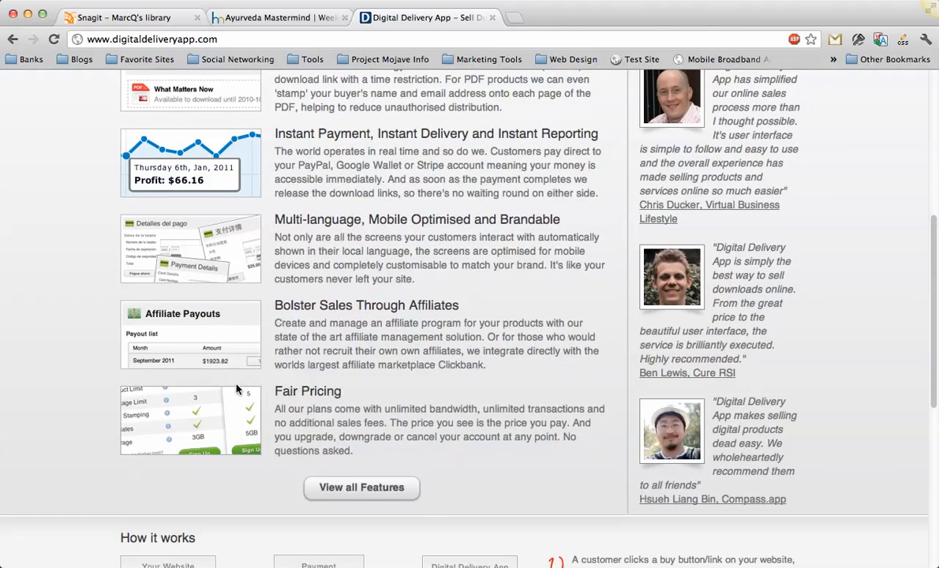
scroll(228, 355, "down", 3)
scroll(219, 353, "up", 8)
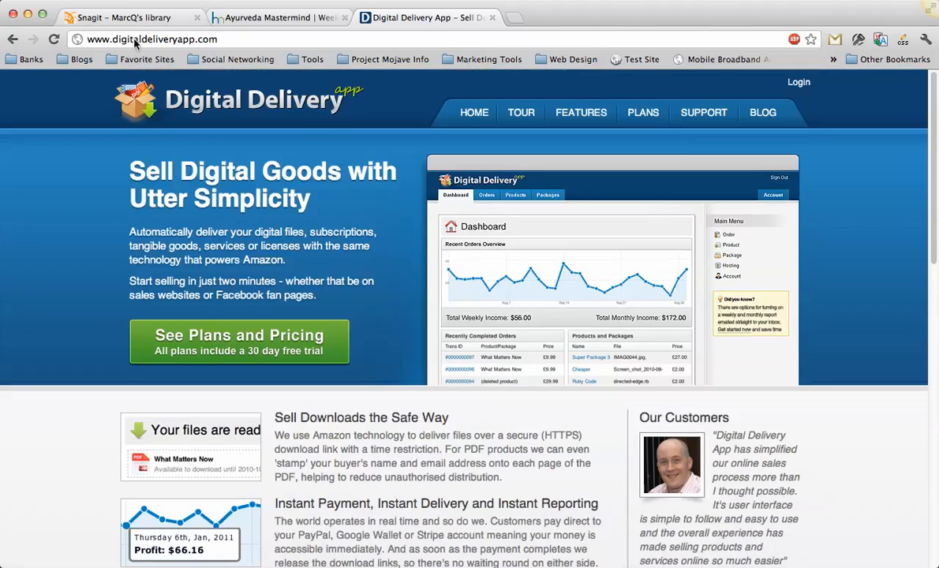
Open the plans and pricing page and compare the Basic, Plus, Premium and Max plans.
left_click(229, 330)
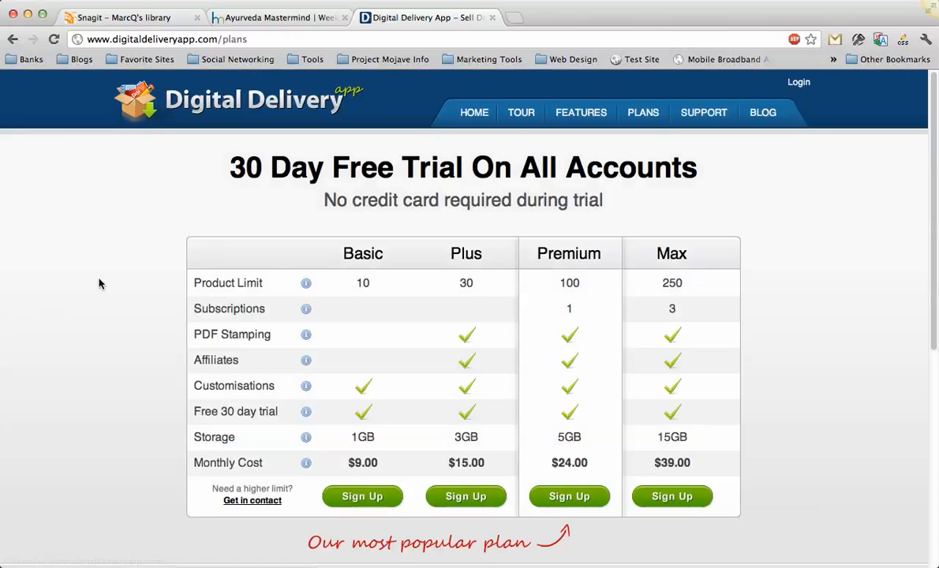
scroll(145, 286, "down", 3)
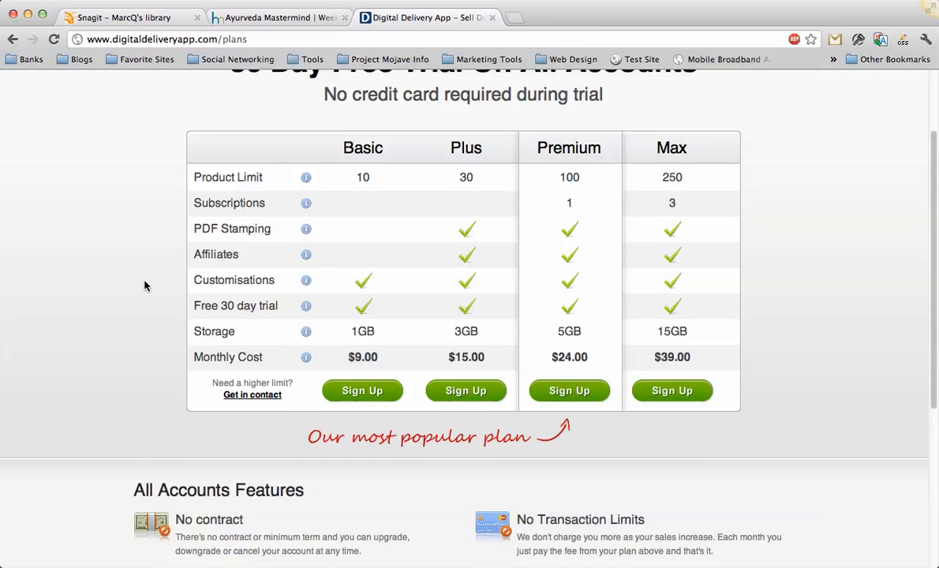
scroll(144, 284, "up", 3)
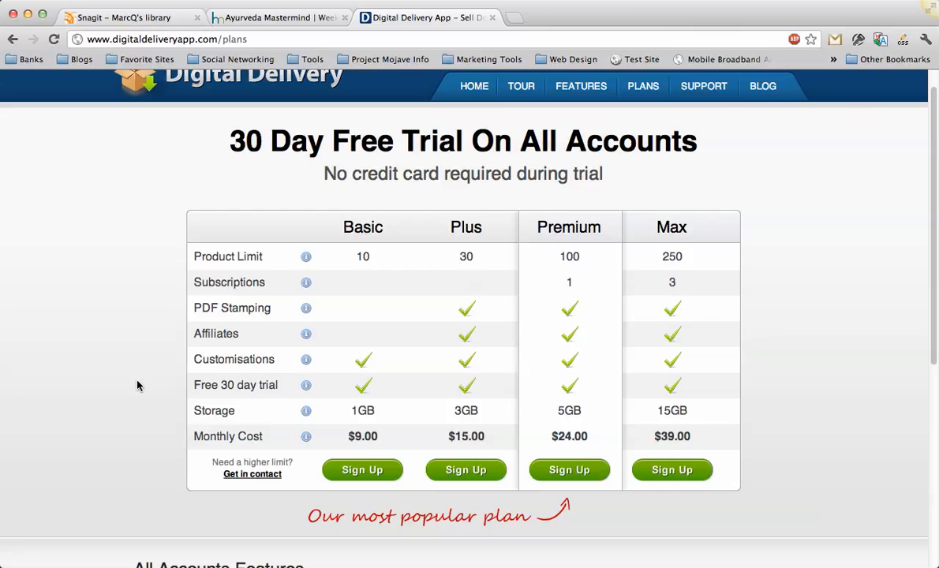
scroll(133, 384, "up", 1)
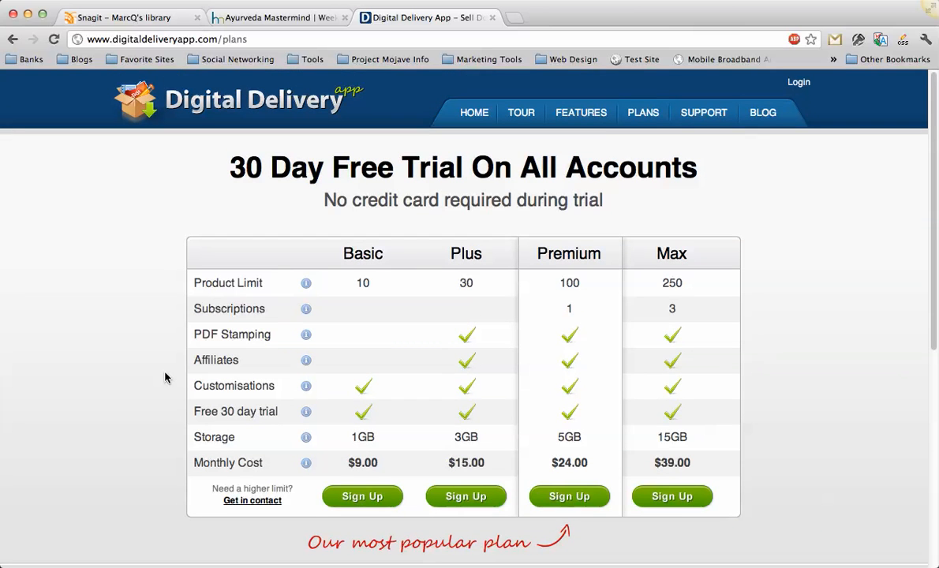
scroll(168, 375, "down", 5)
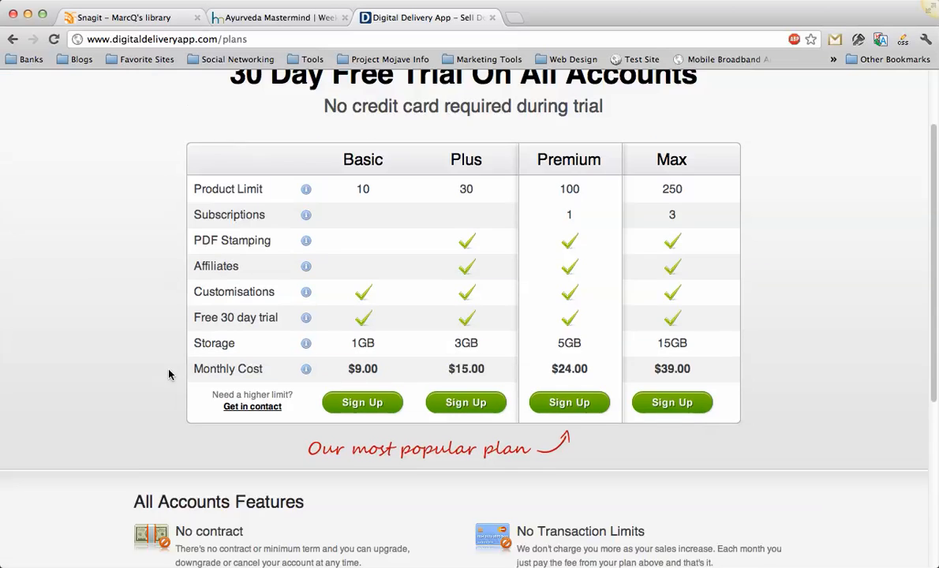
scroll(169, 374, "up", 5)
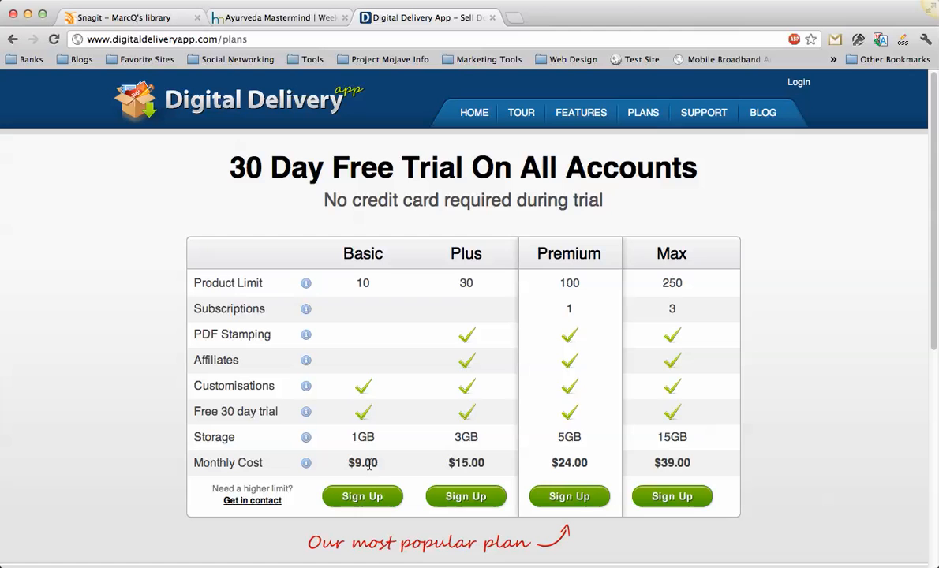
Examine the payment gateway and store options on the Basic plan's sign-up form, and return to the plans page.
left_click(363, 495)
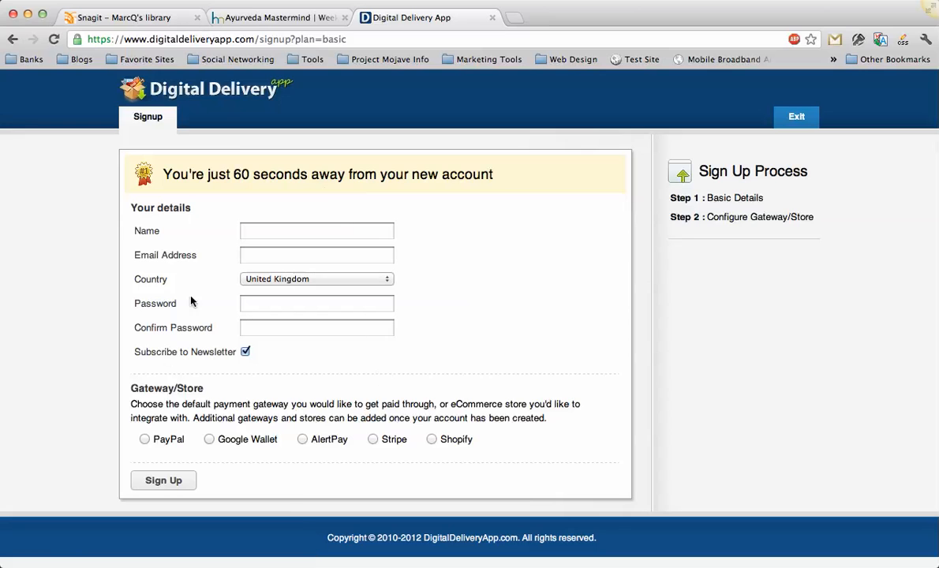
left_click(144, 440)
left_click(209, 439)
left_click(303, 439)
left_click(373, 439)
left_click(433, 439)
left_click(372, 439)
key("BackSpace")
Log in to the account by filling and submitting the saved Digitaldeliveryapp email and password.
left_click(799, 82)
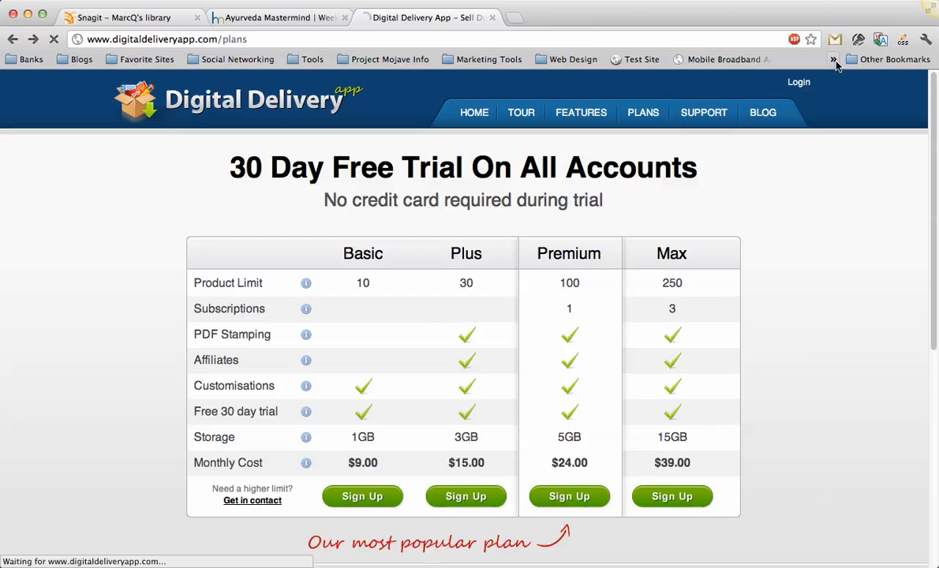
left_click(857, 41)
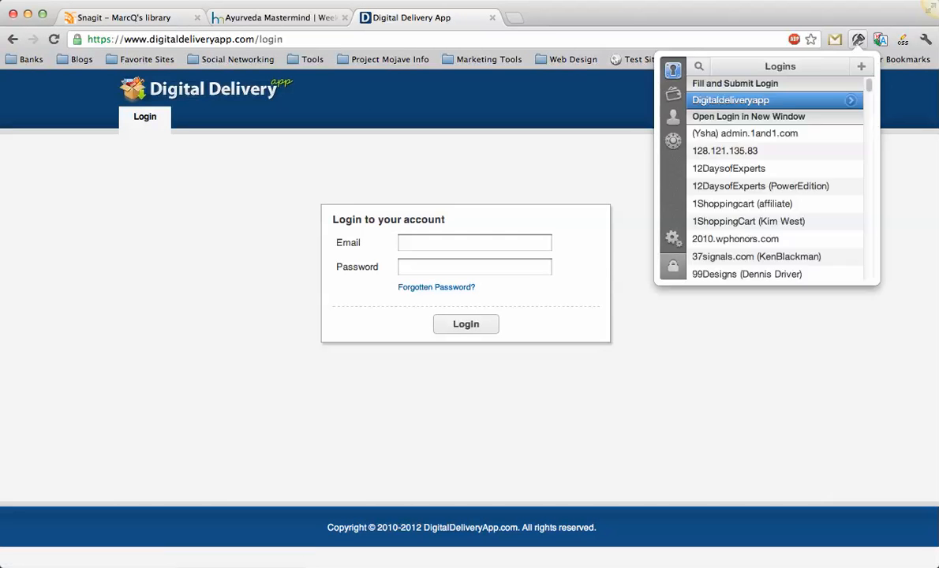
left_click(776, 96)
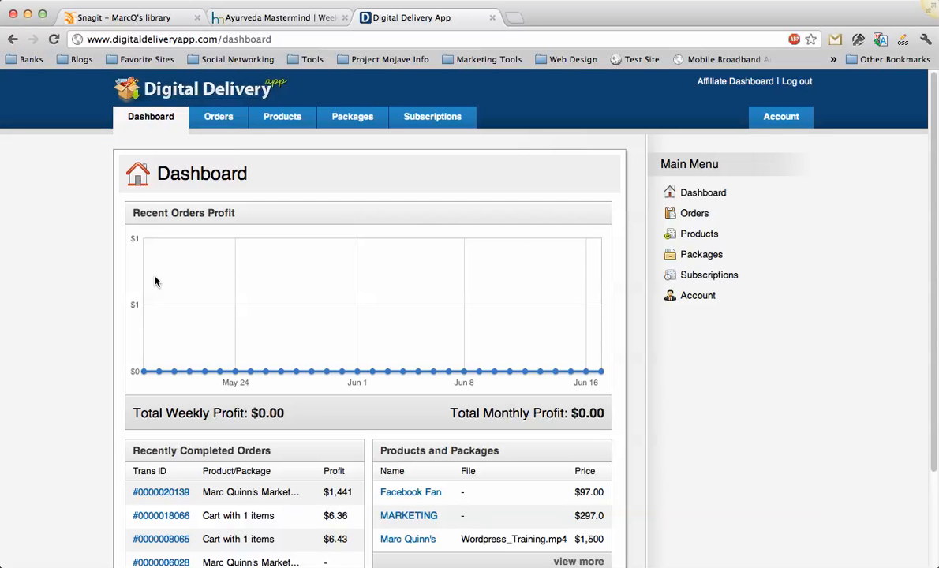
Review the account's dashboard along with its orders, products and packages pages.
scroll(155, 281, "down", 2)
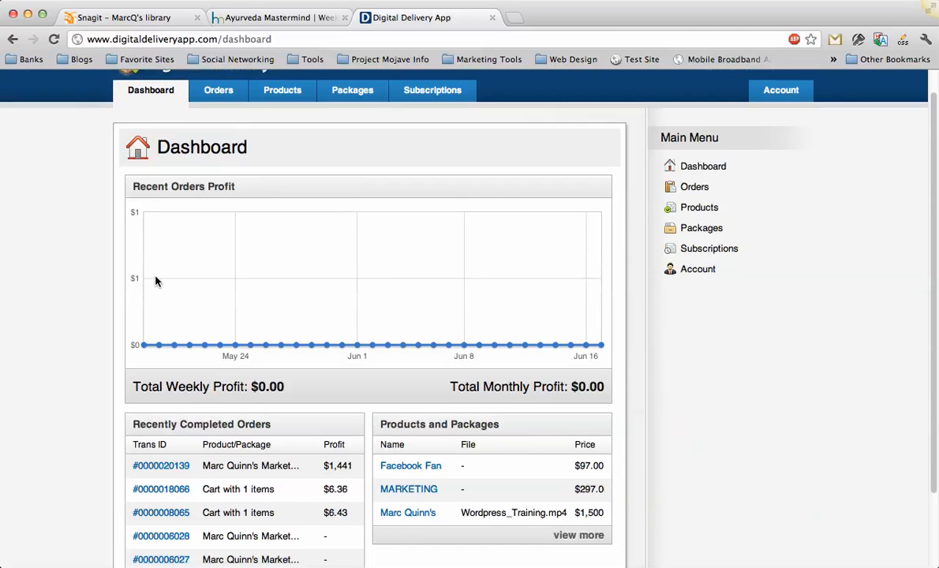
scroll(155, 282, "up", 2)
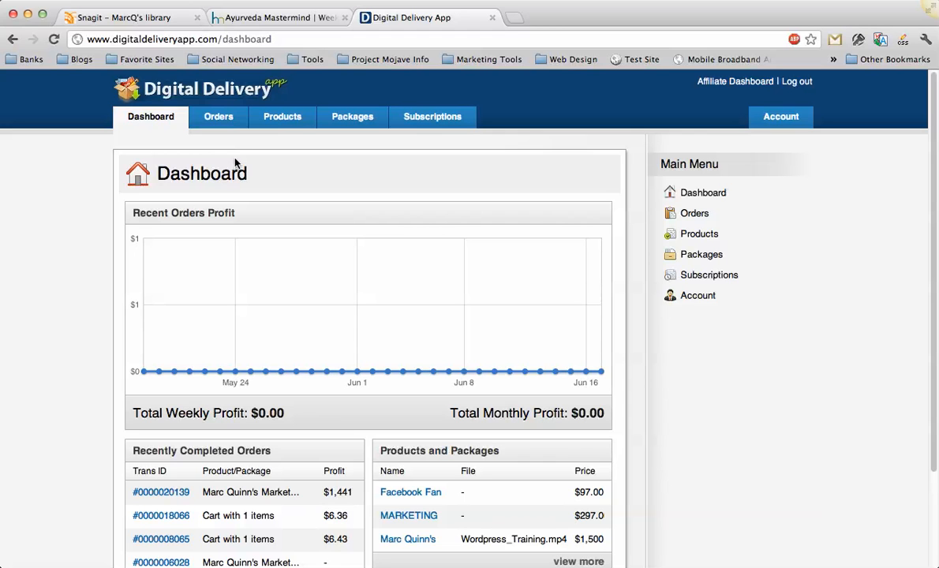
left_click(220, 120)
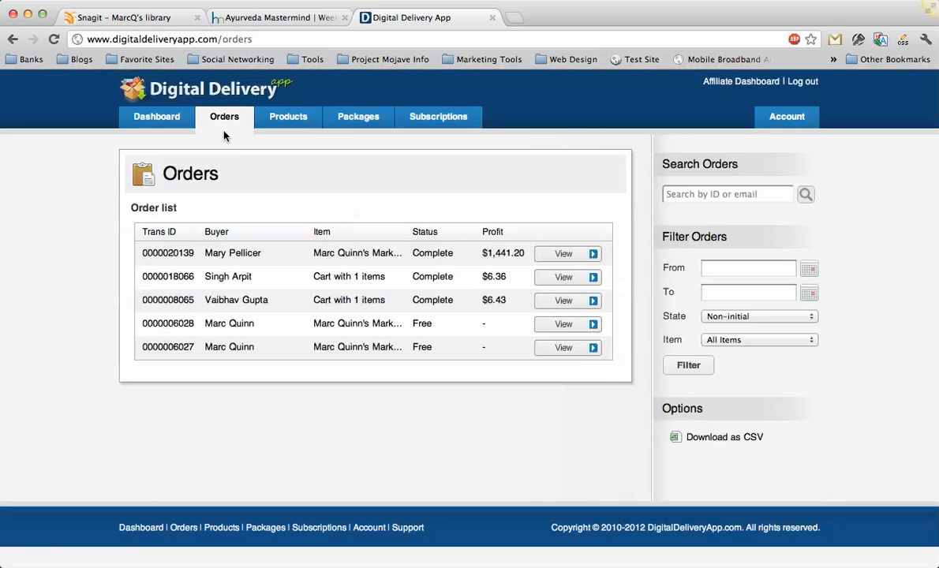
left_click(273, 118)
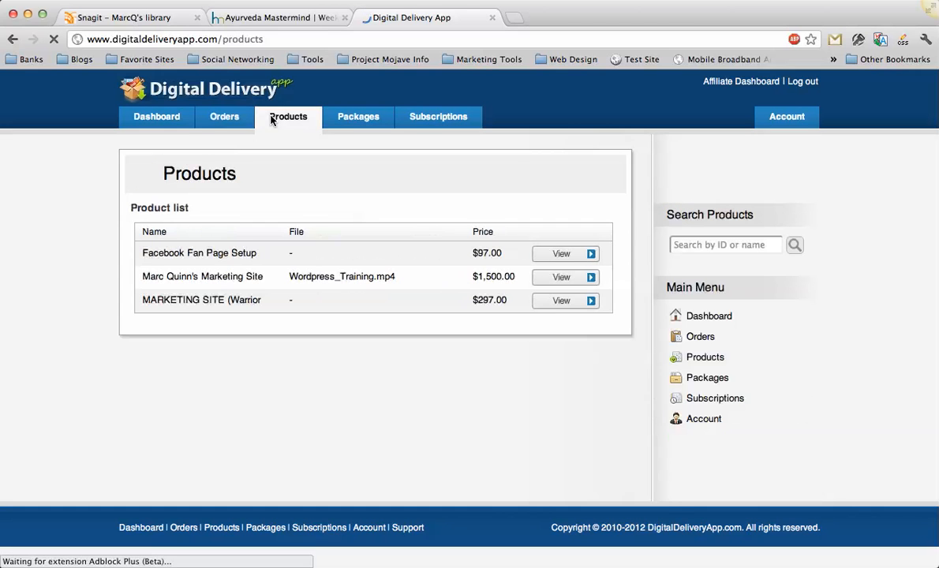
left_click(349, 120)
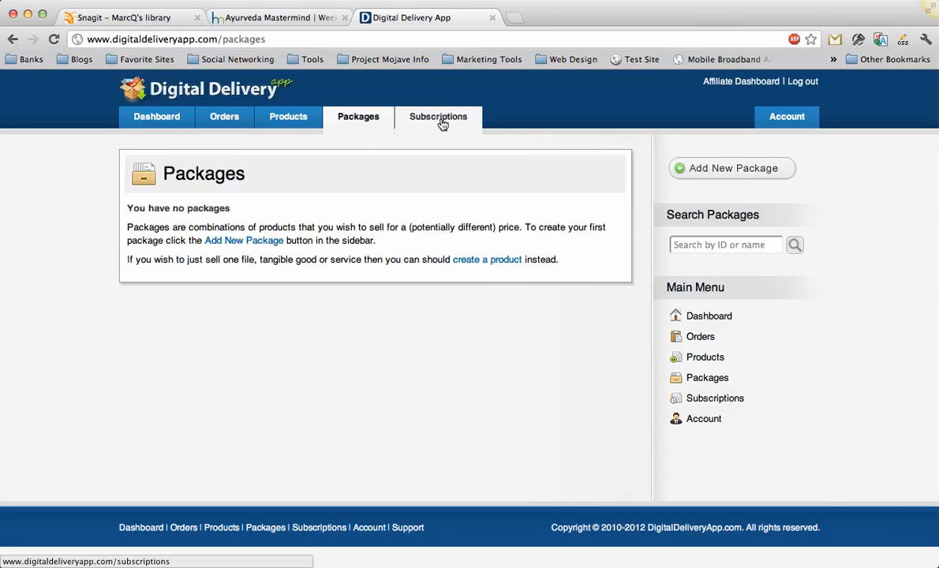
Return to the products page and start adding a new product.
left_click(290, 118)
left_click(683, 164)
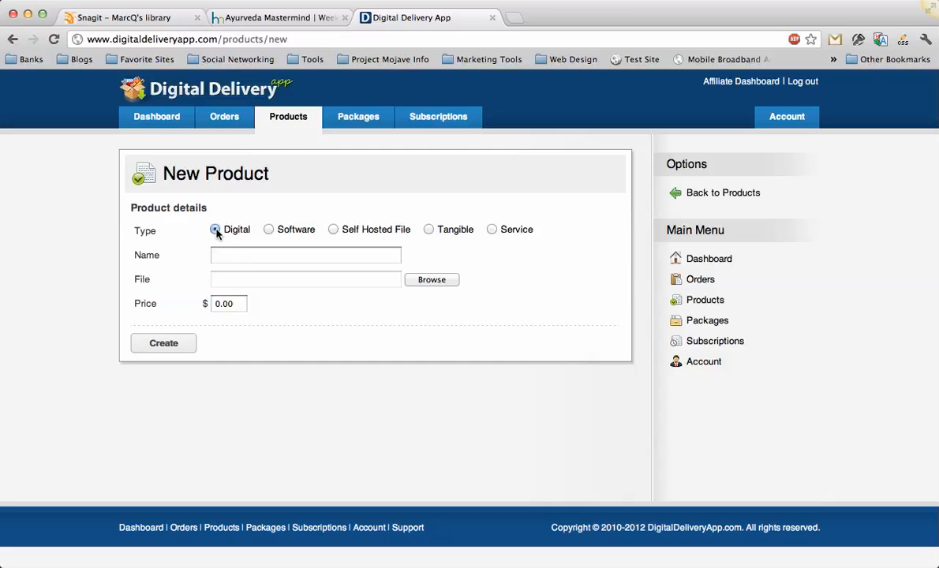
Try the Software and Self Hosted File product types and examine the name, URL and price fields.
left_click(270, 232)
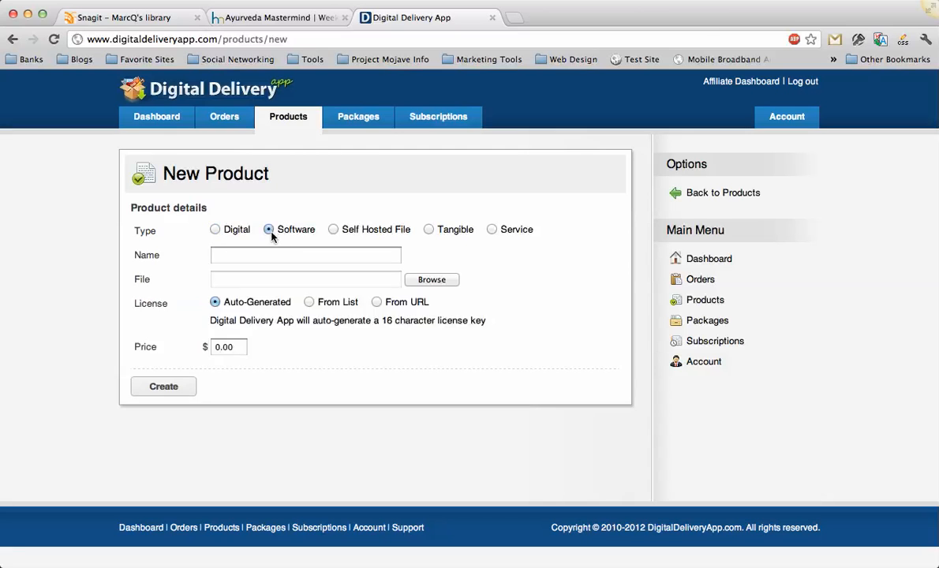
left_click(333, 231)
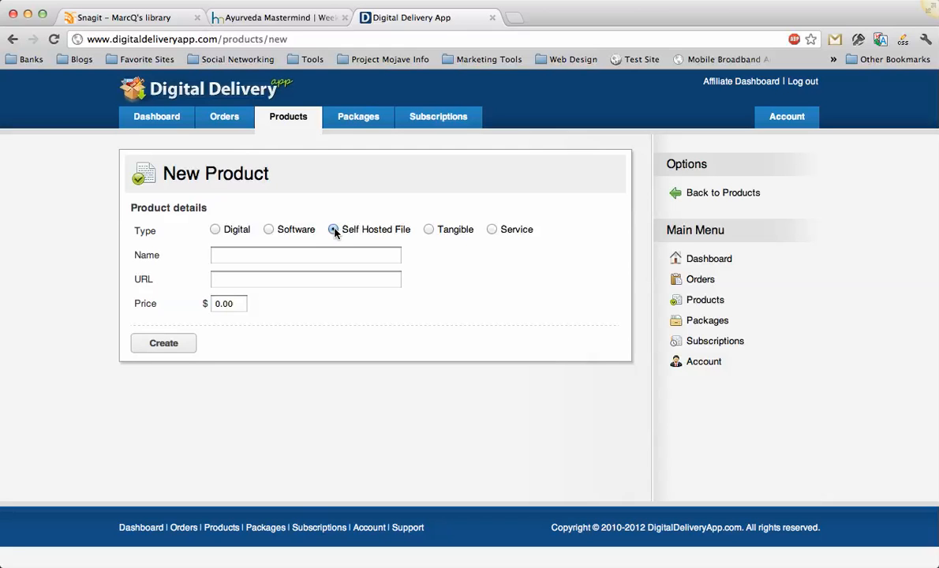
left_click(235, 280)
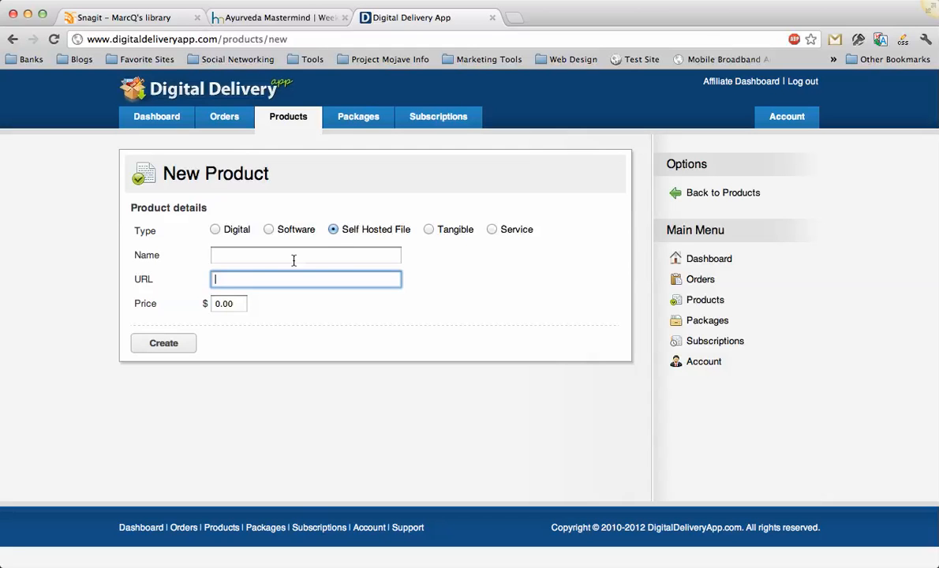
left_click(225, 254)
left_click(220, 303)
left_click(240, 279)
Choose the Tangible product type, check the sales limit help, and set the sales limit to 50.
left_click(428, 229)
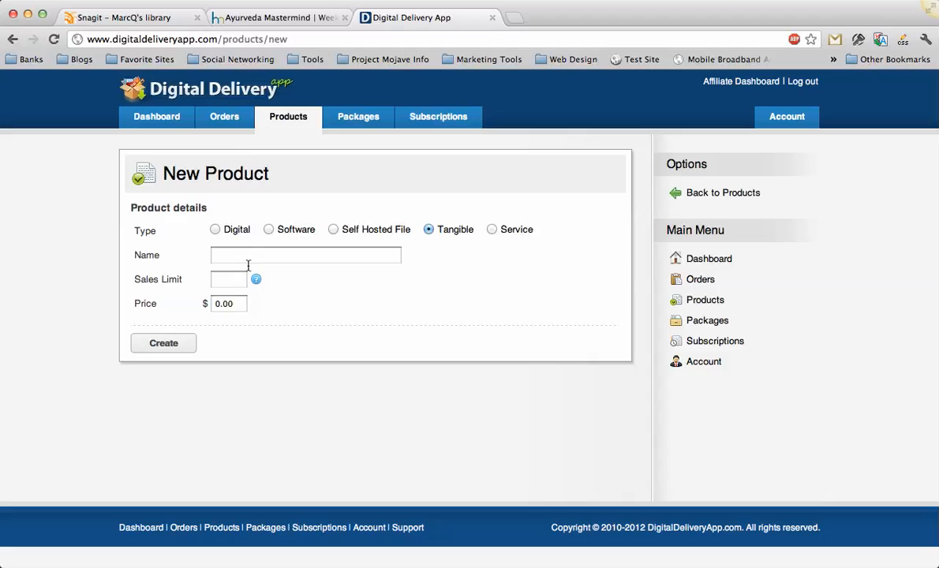
mouse_move(257, 282)
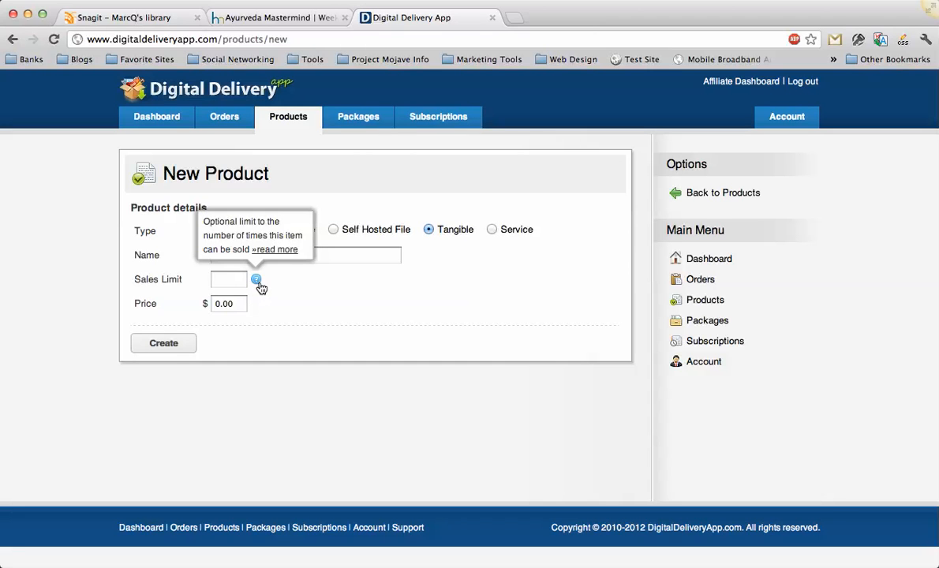
left_click(222, 279)
type("50")
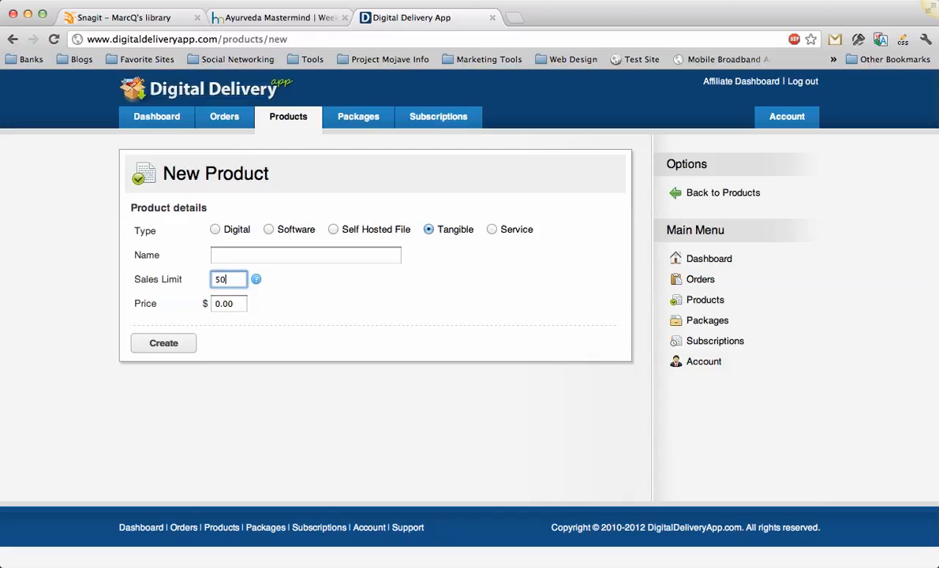
left_click(256, 253)
left_click(218, 303)
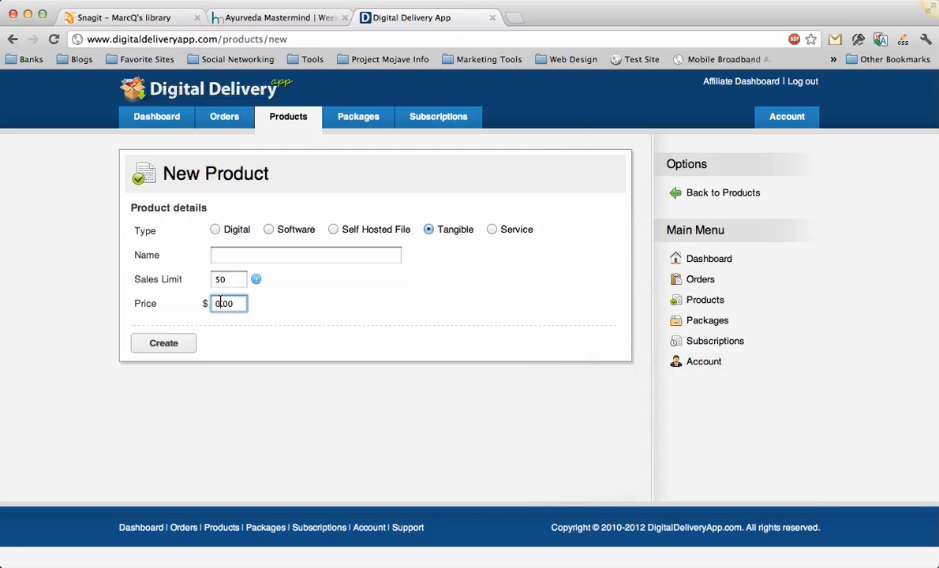
Switch the product type to Service and examine its name and price fields.
left_click(492, 229)
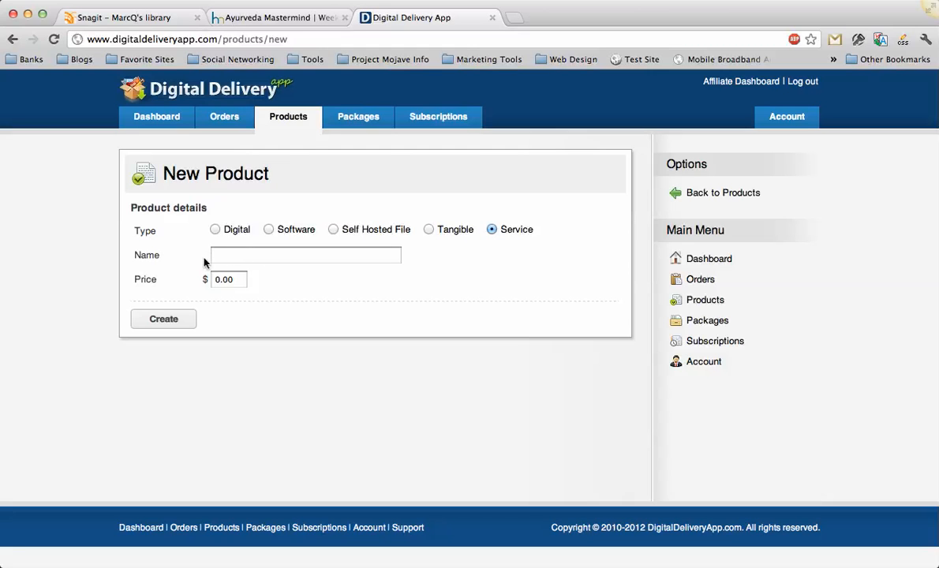
left_click(230, 254)
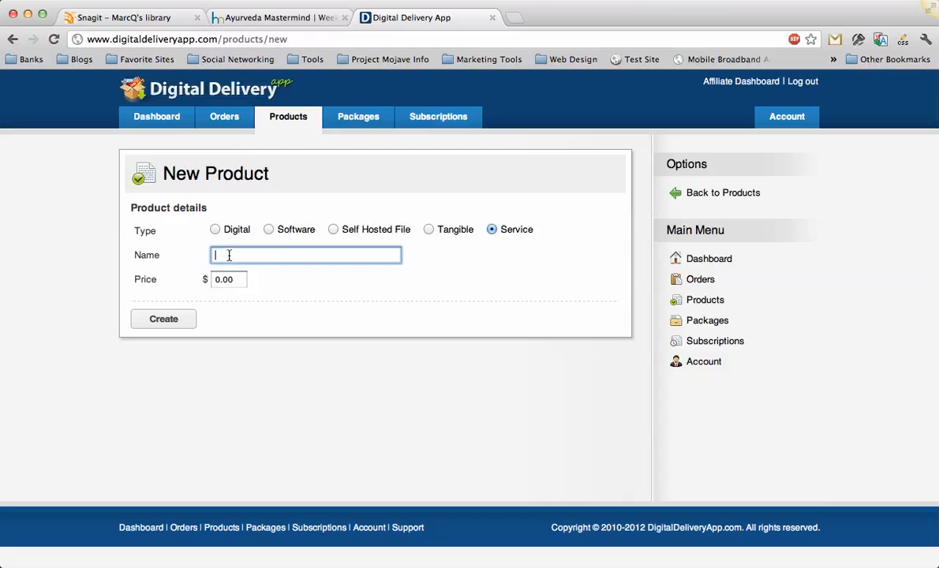
left_click(213, 280)
left_click(375, 273)
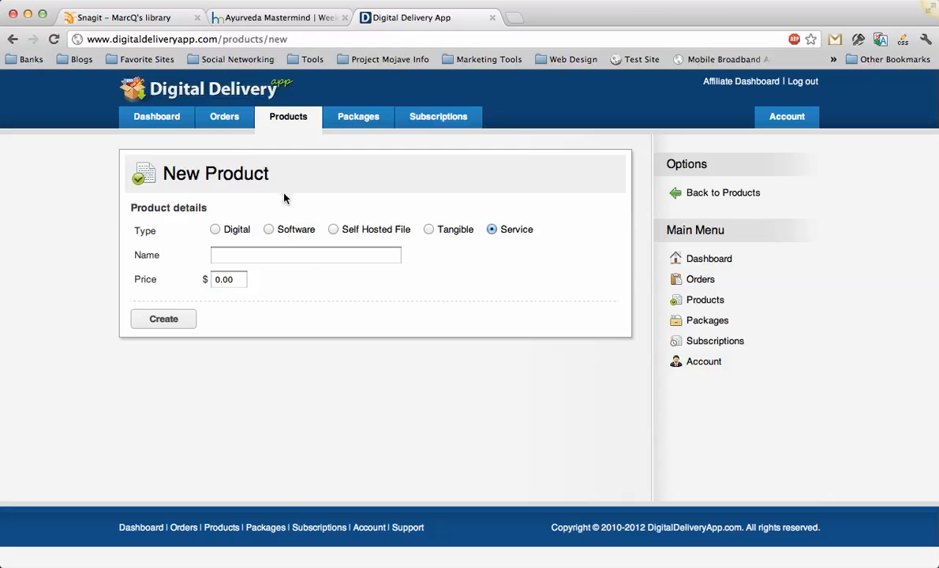
Set the new product's type to Digital and name it "Test Product".
left_click(215, 230)
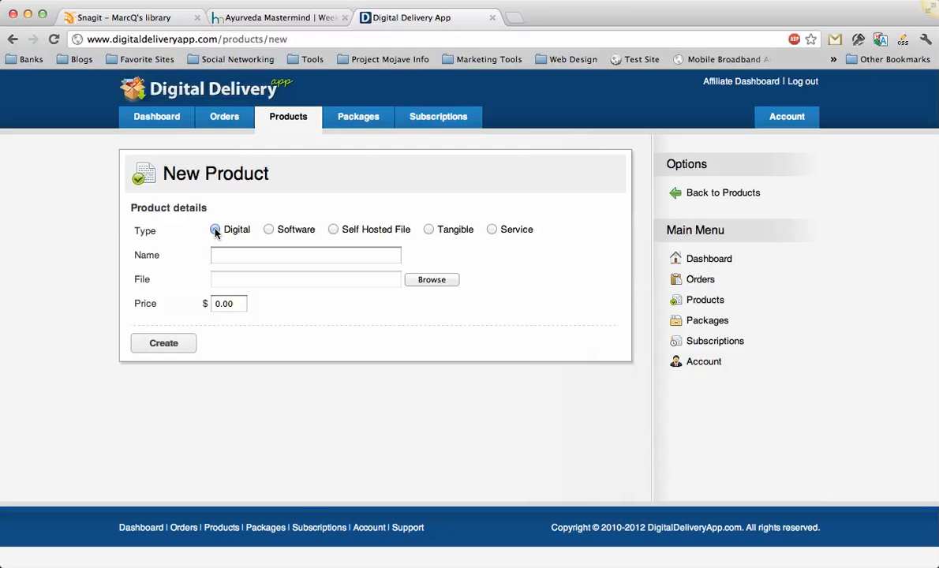
left_click(232, 255)
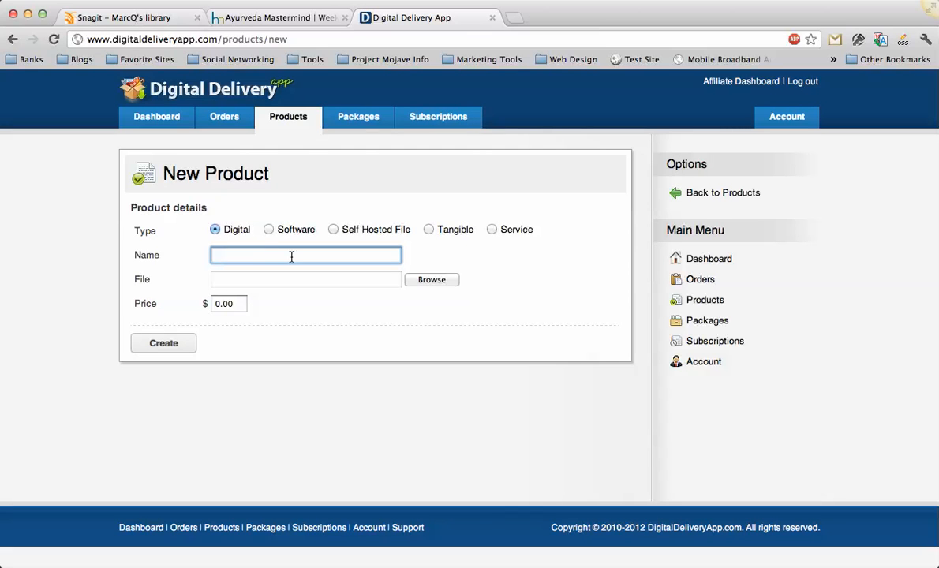
type("Test Product")
Attach bq1.jpg from the Desktop folder as the new product's file.
left_click(446, 280)
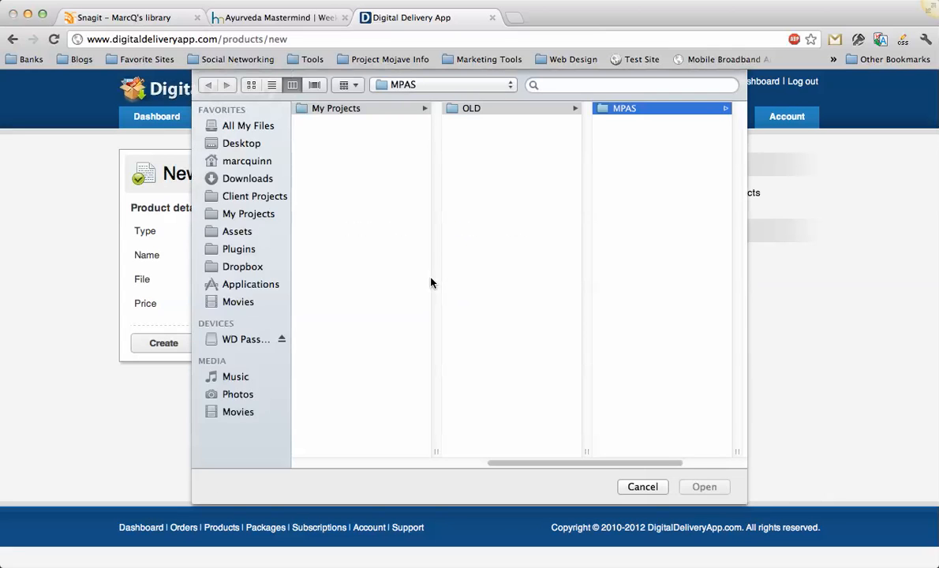
left_click(253, 178)
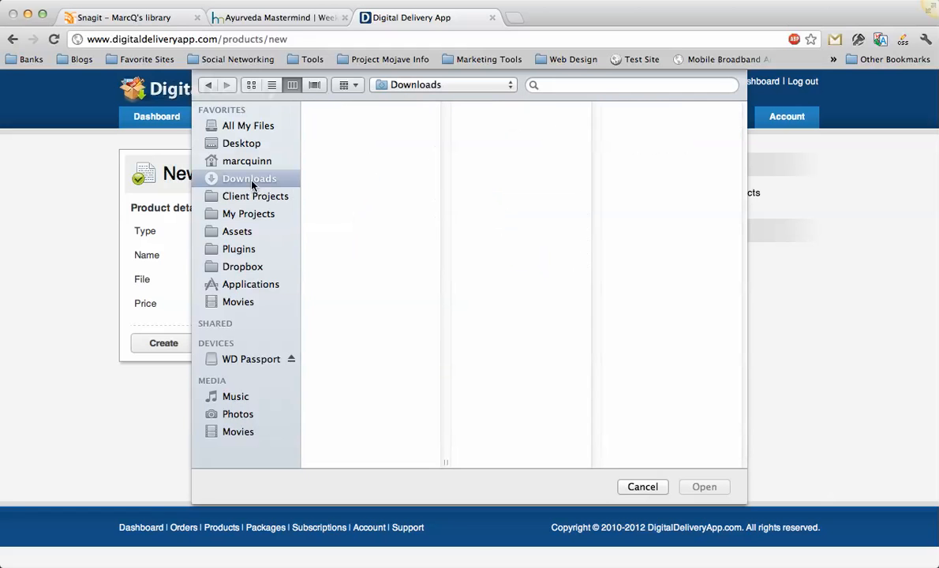
left_click(248, 126)
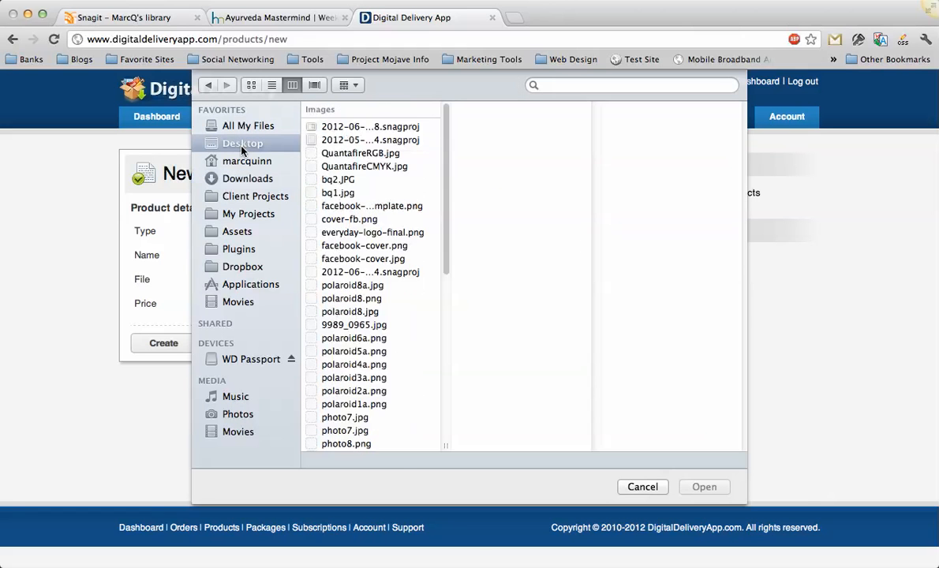
left_click(243, 144)
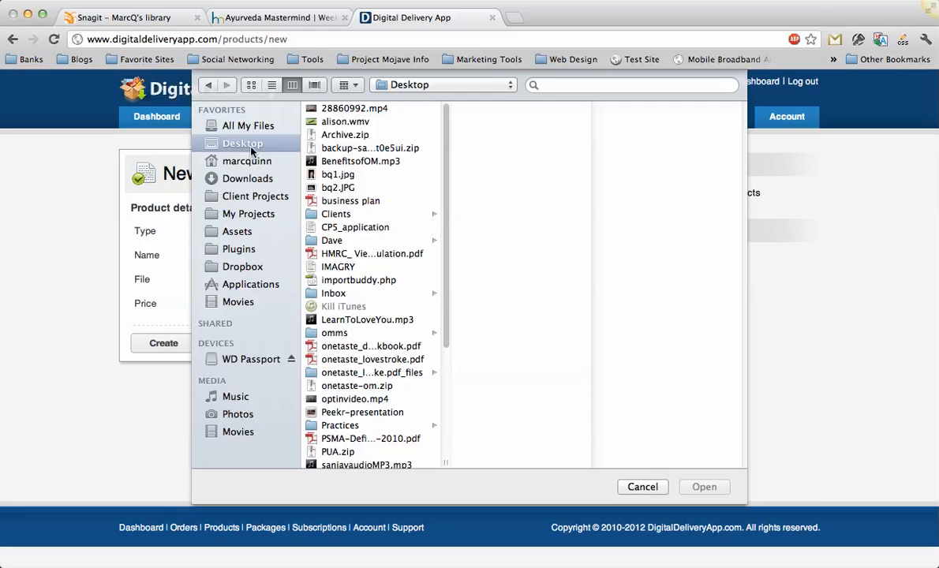
left_click(320, 109)
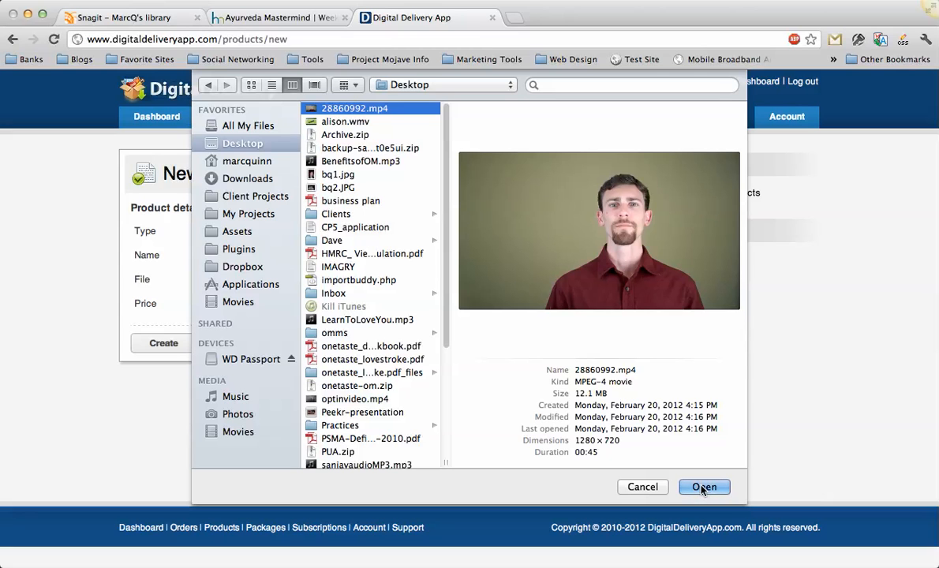
left_click(378, 175)
left_click(718, 494)
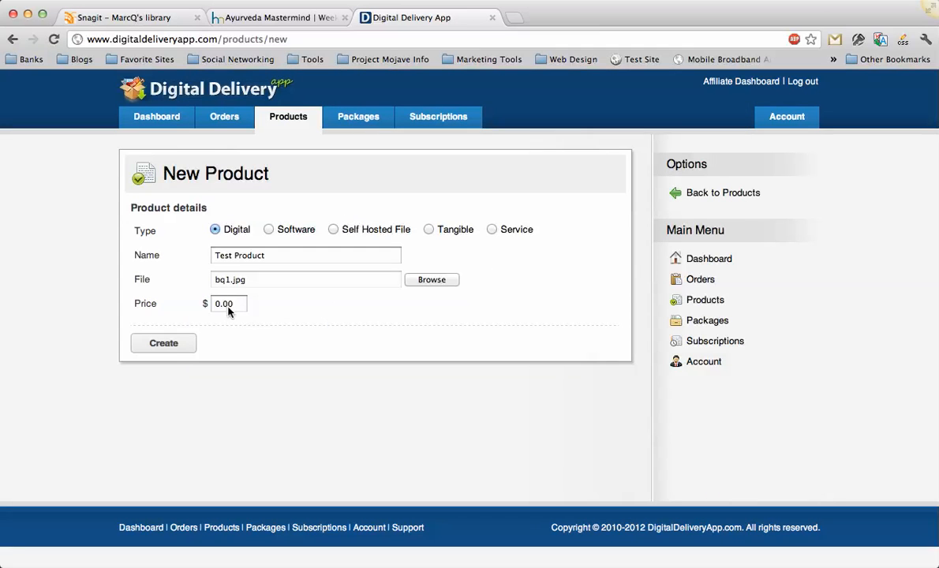
Set the product's price to $10 and create the product.
left_click_drag(236, 303, 201, 314)
type("10")
left_click(289, 352)
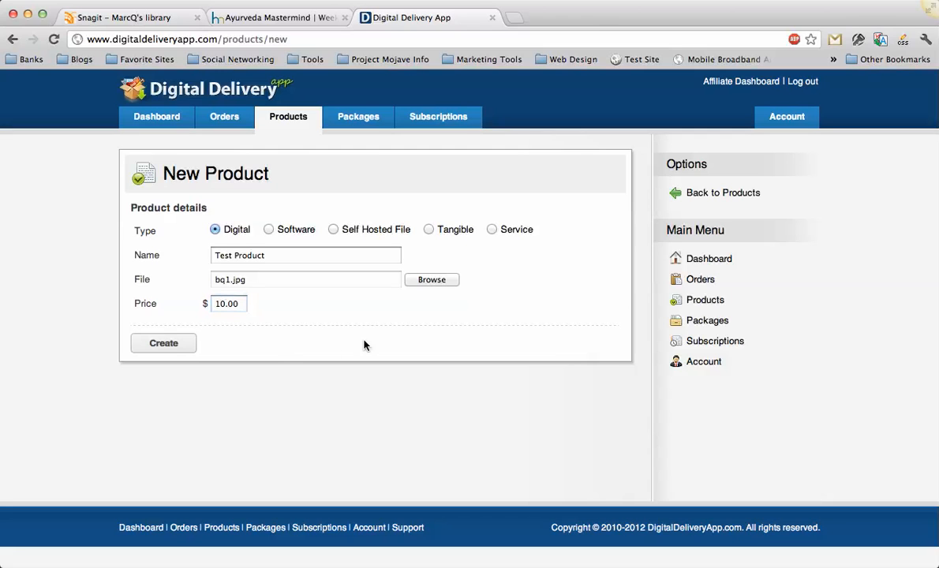
left_click(167, 347)
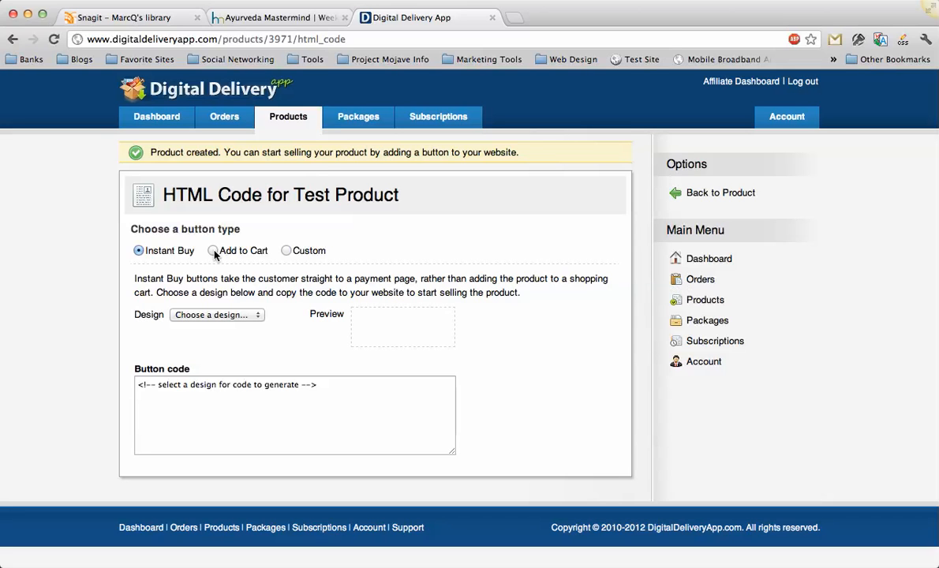
Preview the Instant Buy designs Buy Now Button 1, 2 and 3 for Test Product.
left_click(213, 315)
left_click(211, 325)
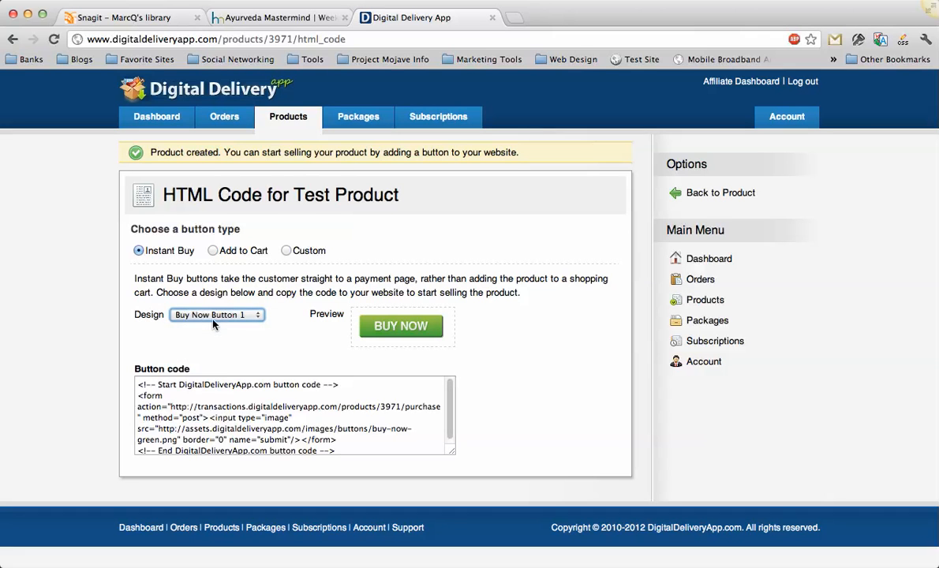
left_click(212, 319)
left_click(213, 325)
left_click(213, 315)
left_click(216, 327)
Preview the Instant Buy designs Pay Now Button 1, 2 and 3.
left_click(215, 315)
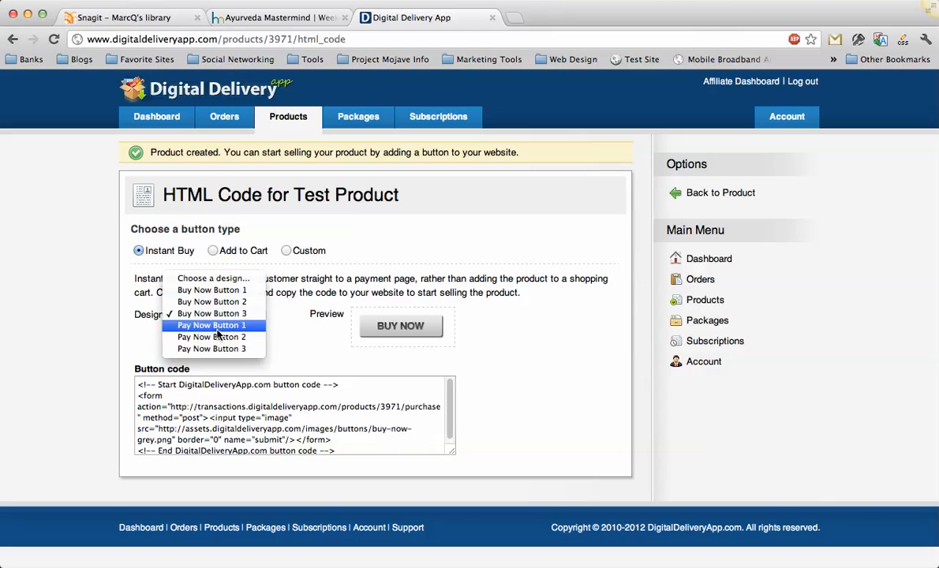
left_click(218, 325)
left_click(218, 323)
left_click(219, 325)
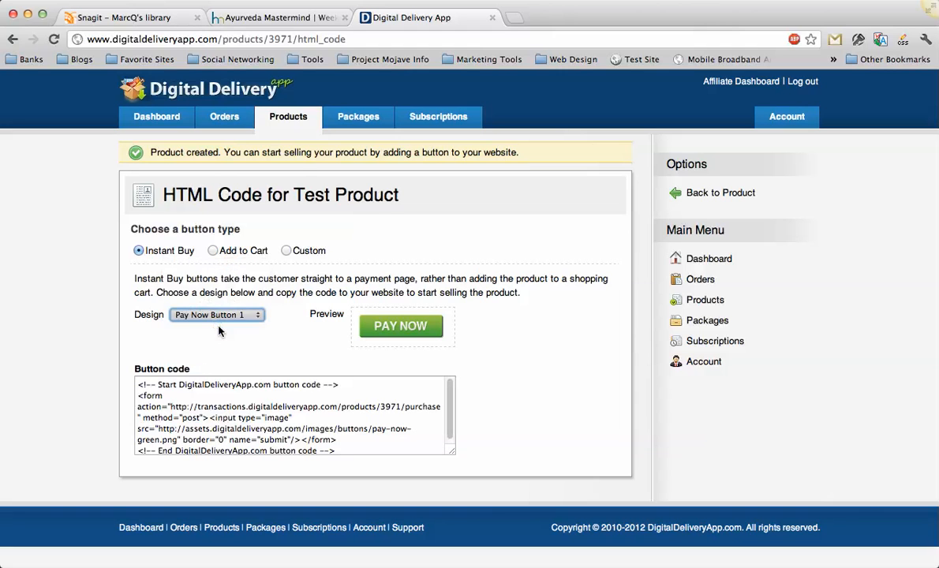
left_click(220, 316)
left_click(220, 325)
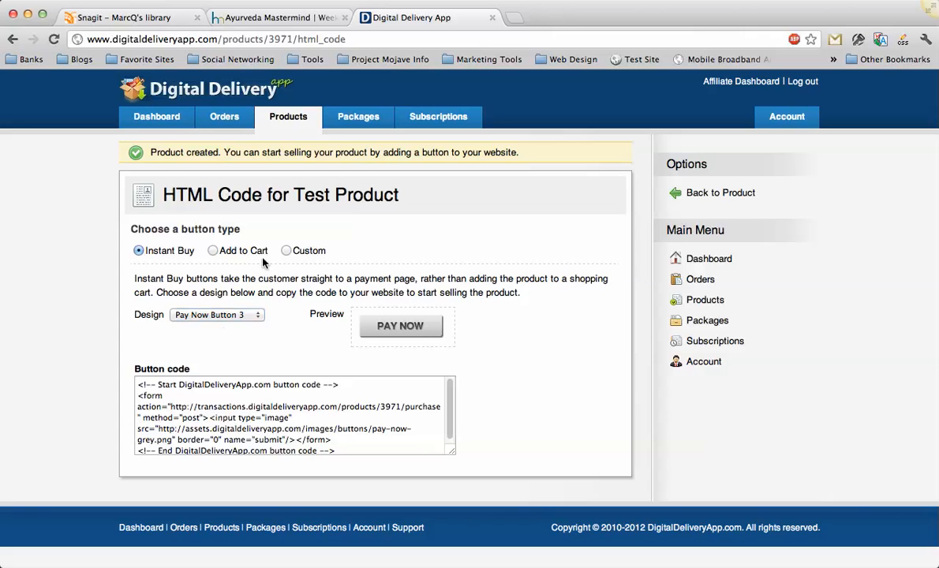
Switch the button type to Add to Cart and preview Add to Cart Button 1, 2 and 3.
left_click(213, 251)
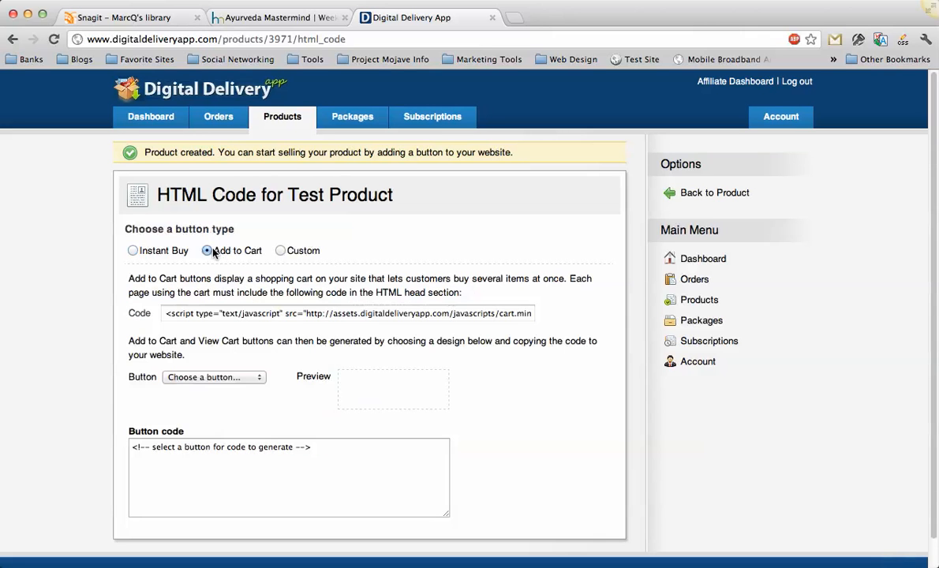
scroll(220, 349, "down", 2)
left_click(223, 348)
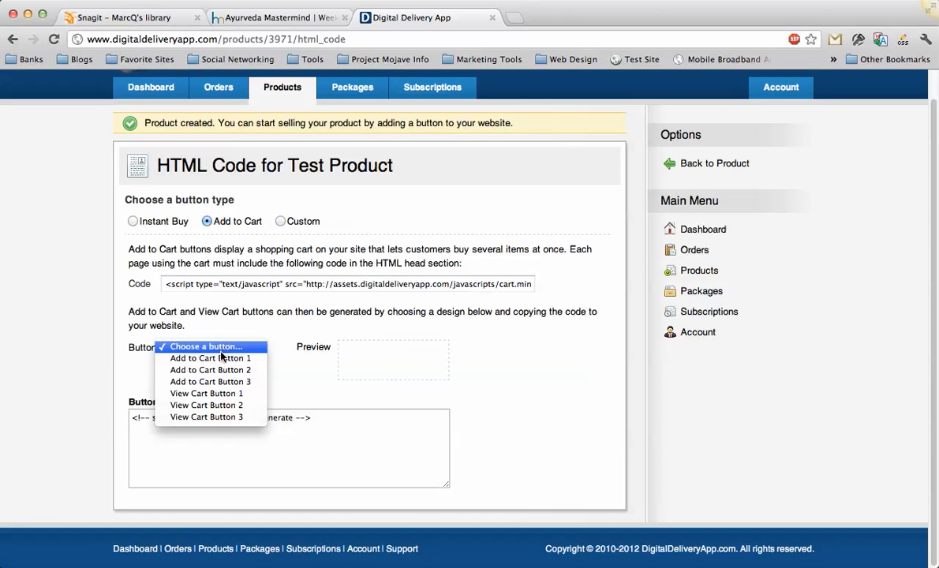
left_click(222, 357)
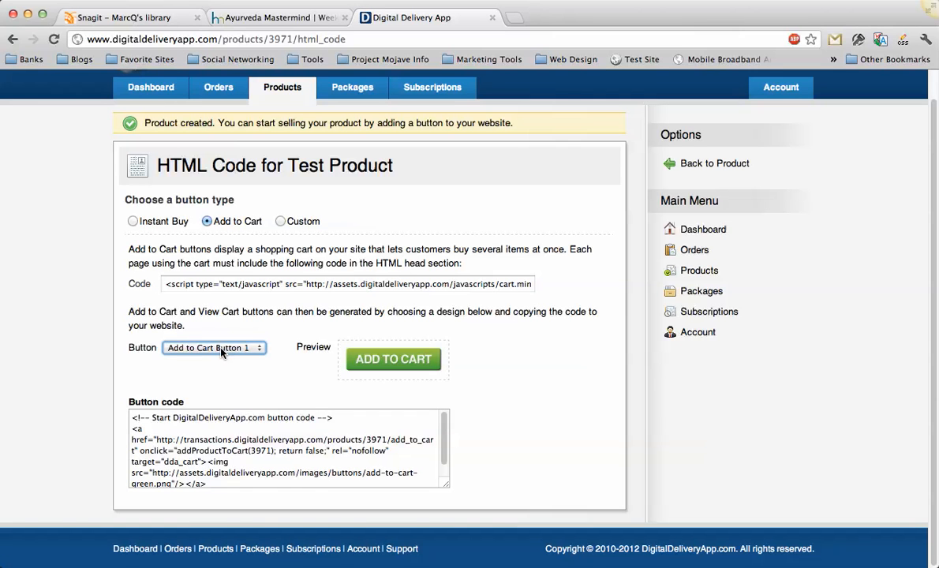
left_click(221, 351)
left_click(220, 360)
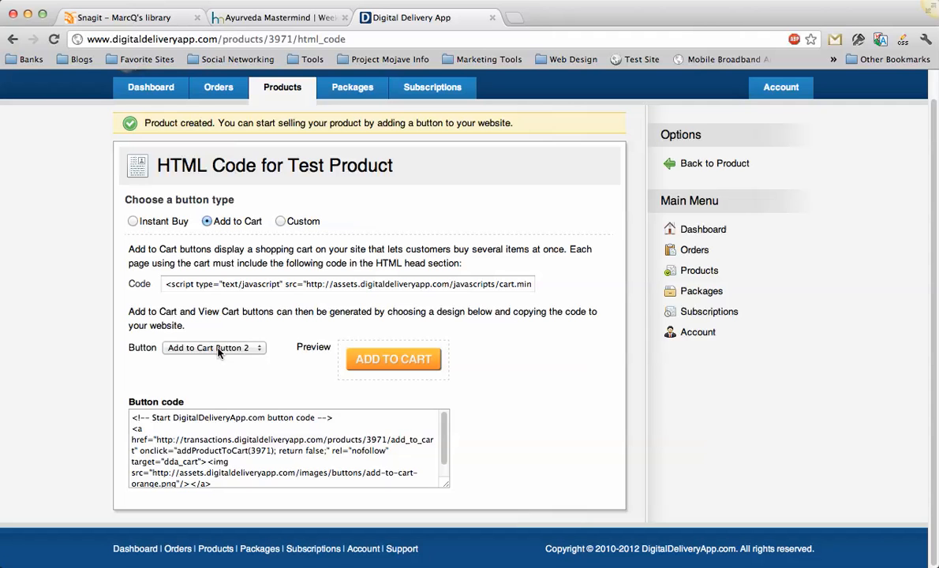
left_click(215, 350)
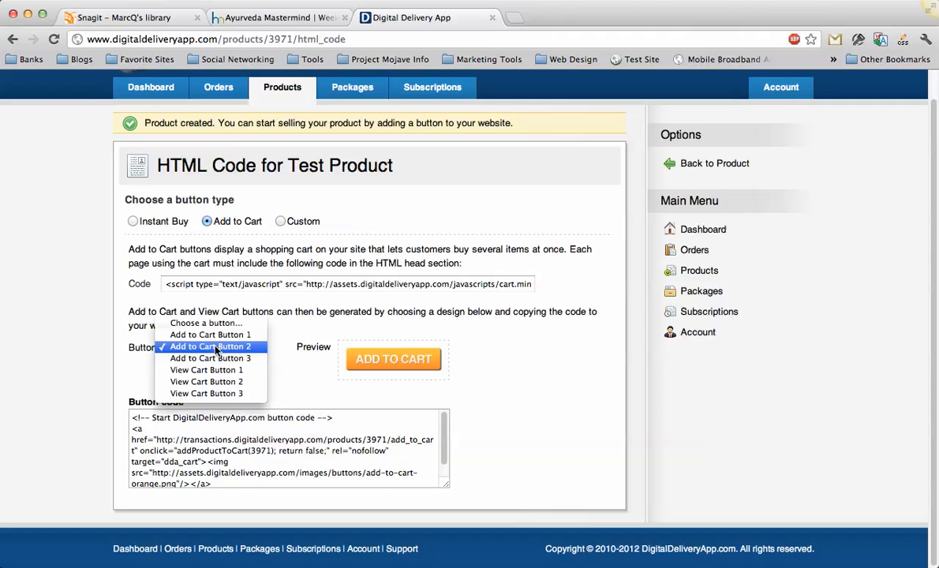
left_click(211, 361)
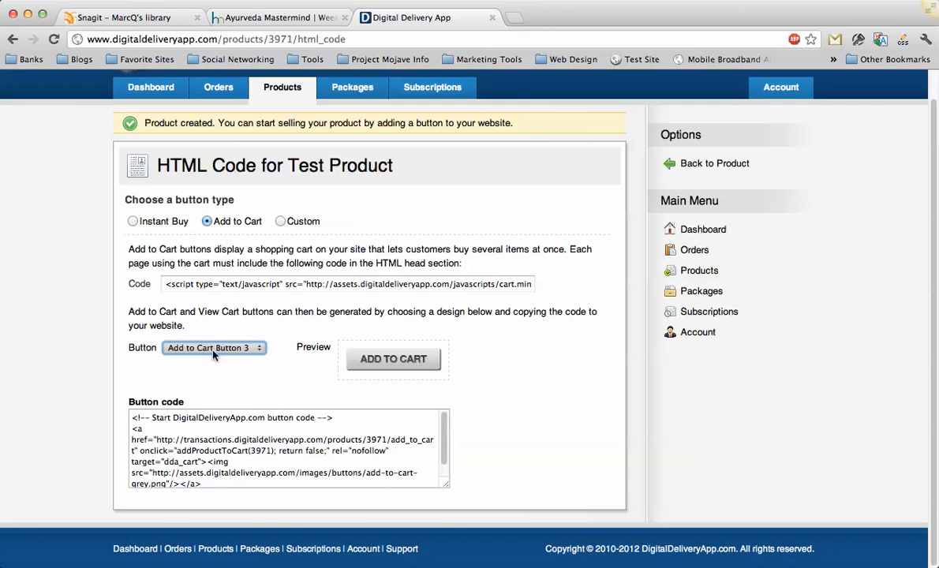
Preview the View Cart Button 1 design and switch back to Add to Cart Button 3.
left_click(216, 351)
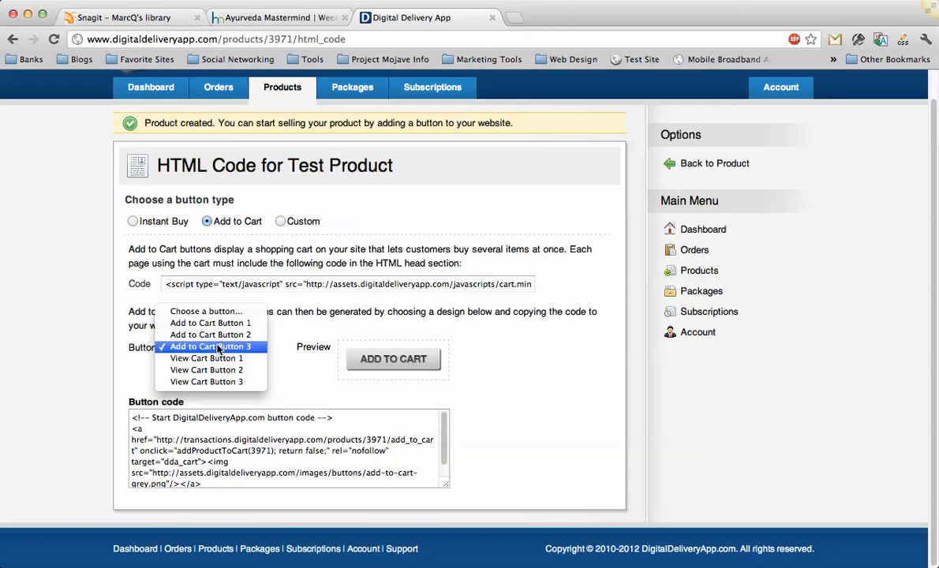
left_click(218, 349)
left_click(214, 348)
left_click(212, 359)
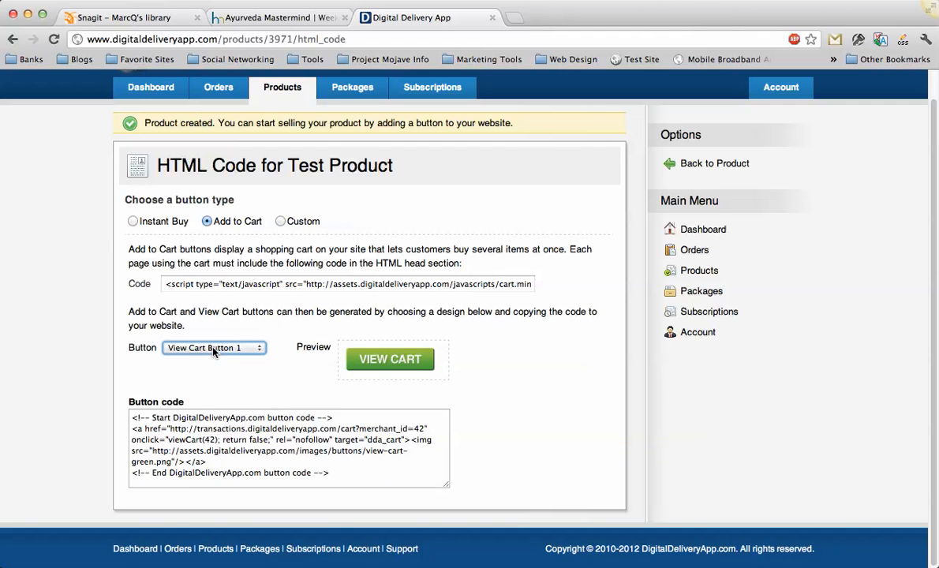
left_click(213, 350)
left_click(214, 335)
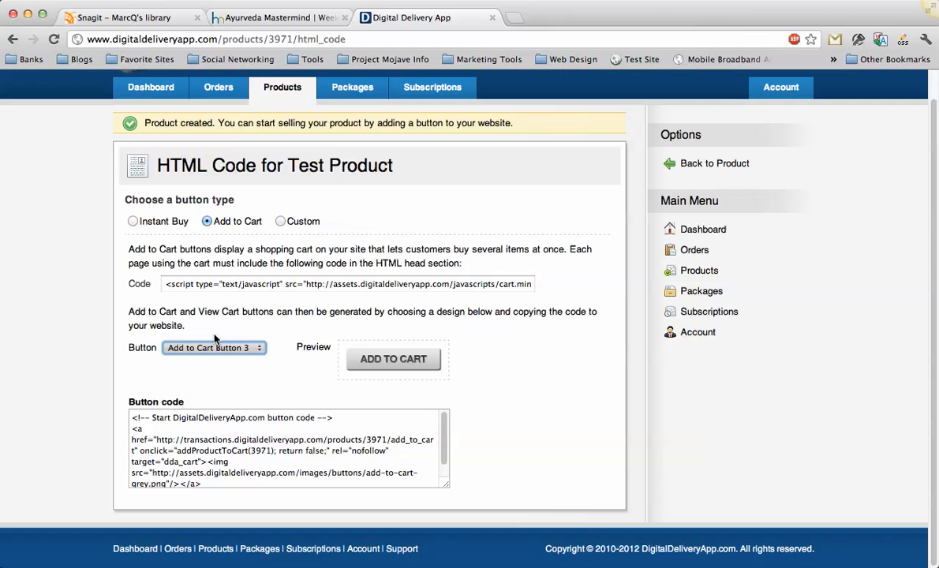
Preview View Cart Button 1 again, and choose Add to Cart Button 1 as the button design.
left_click(214, 348)
left_click(213, 359)
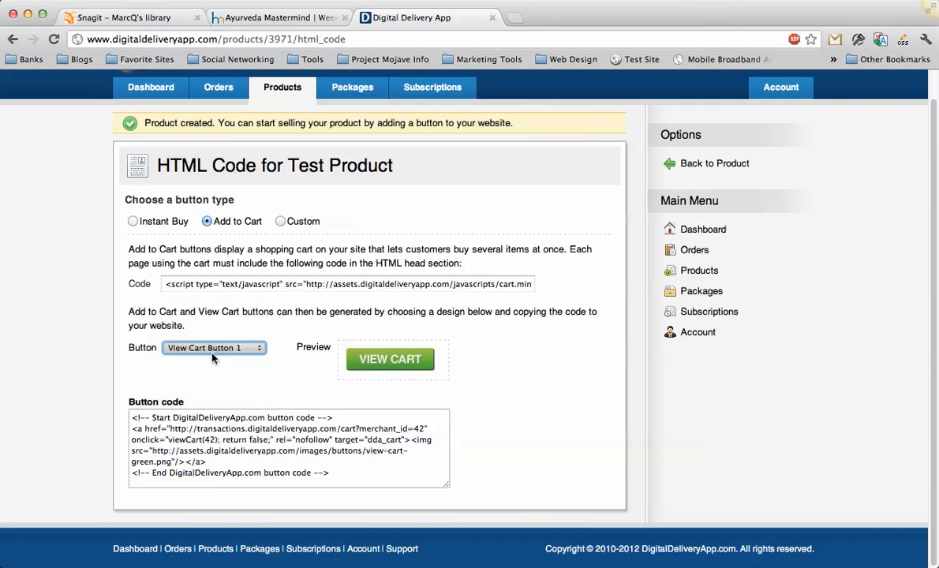
left_click(217, 369)
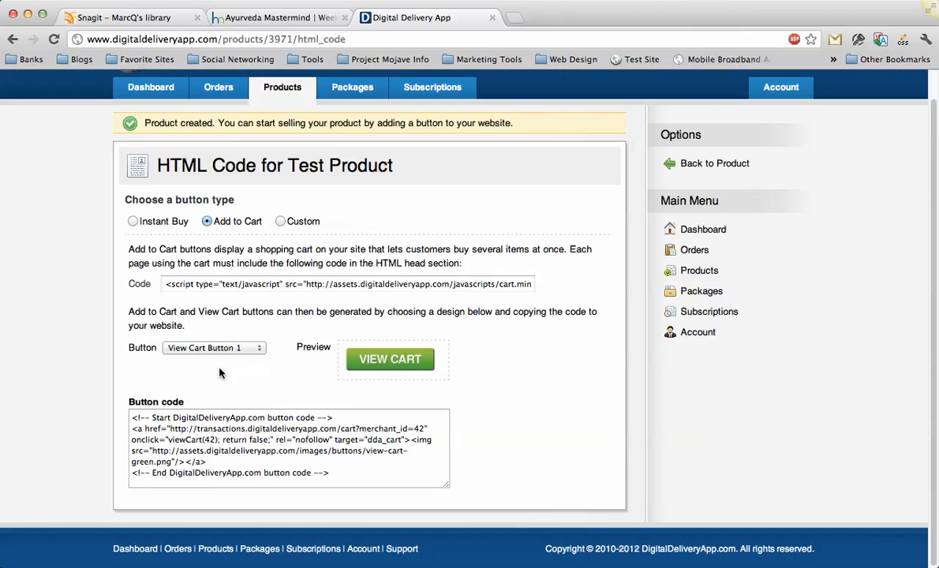
left_click(211, 348)
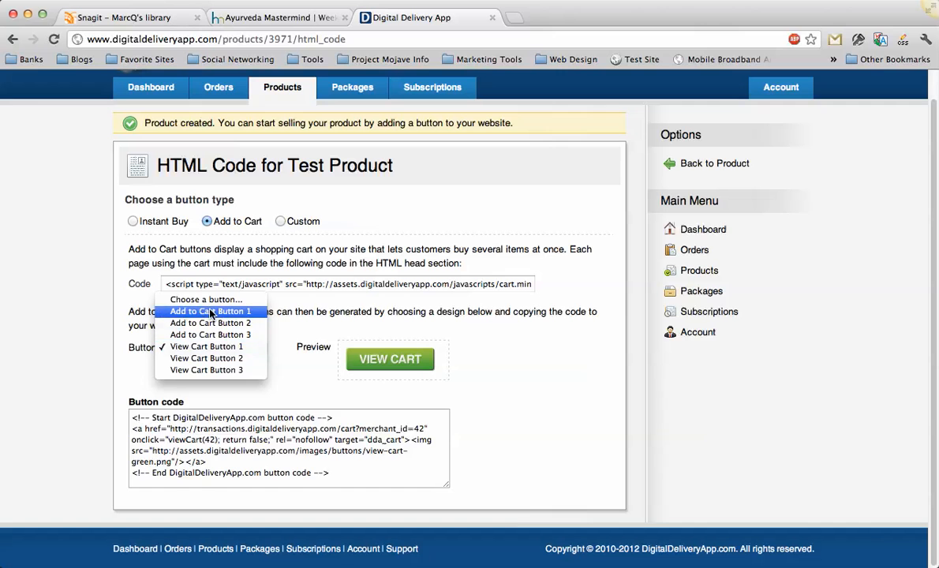
left_click(212, 311)
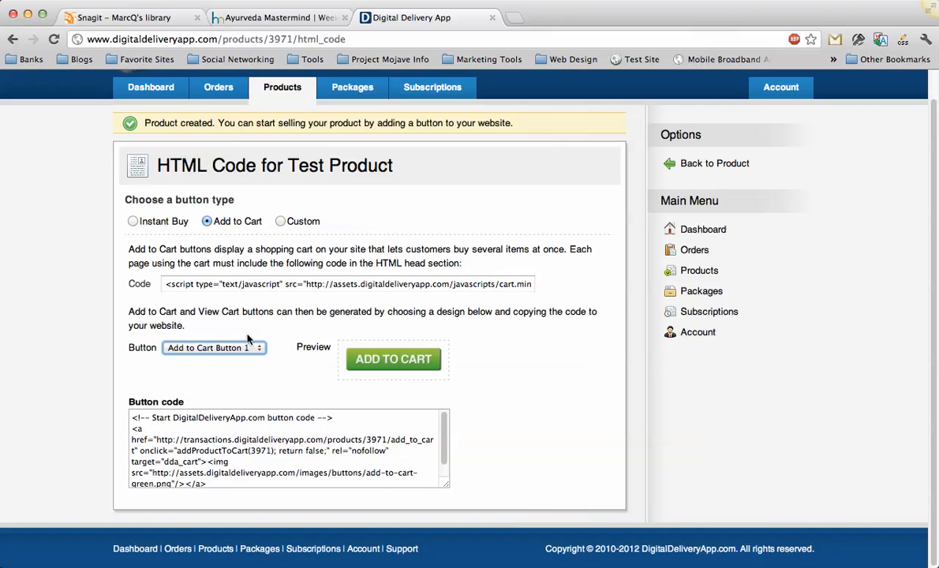
Open everydayayurveda.org/wp-admin in a new tab and log in by filling the username and password from the saved everydayayurveda.org login in 1Password.
key("ctrl+t")
type("everydayayurveda.org/w")
key("Return")
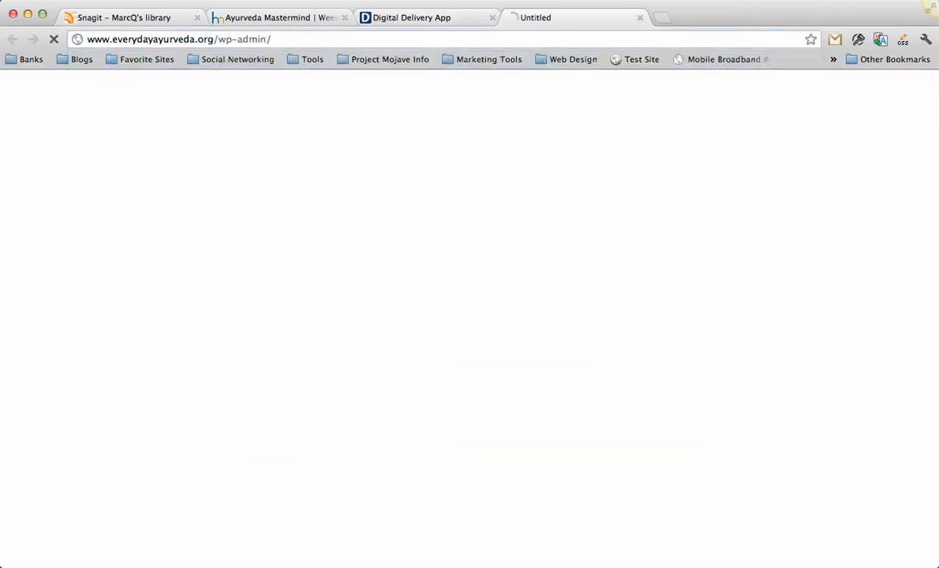
left_click(858, 41)
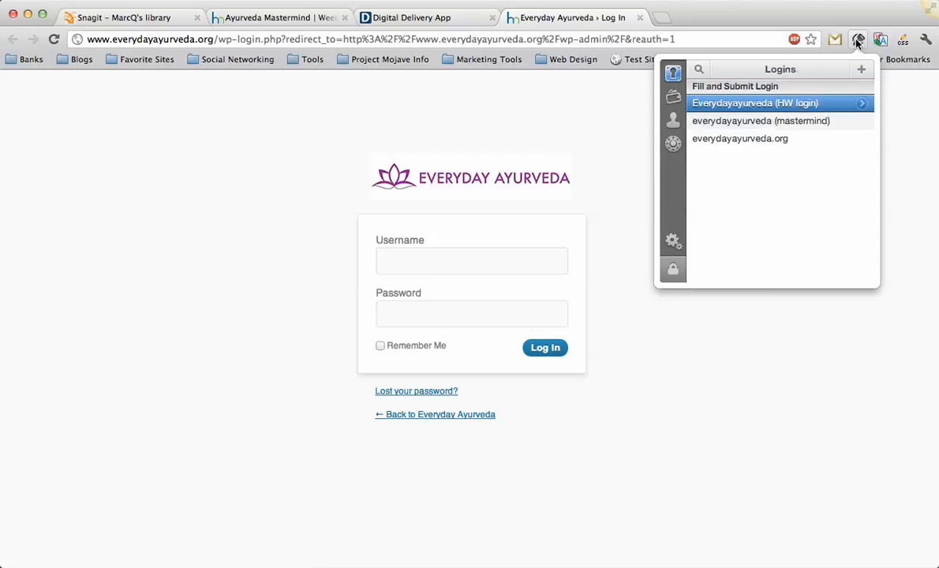
left_click(750, 138)
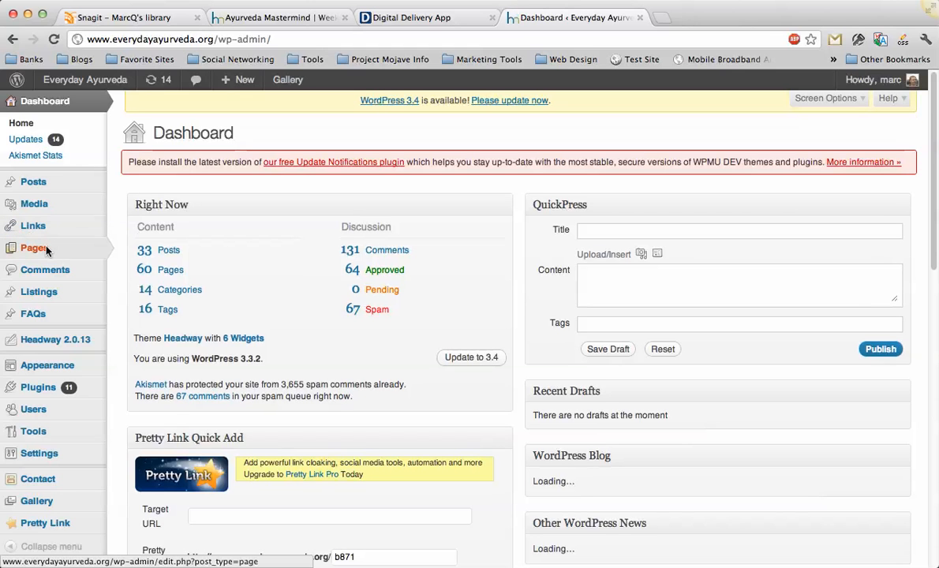
Add a new WordPress page titled "Test Purchase Page".
mouse_move(46, 251)
left_click(127, 263)
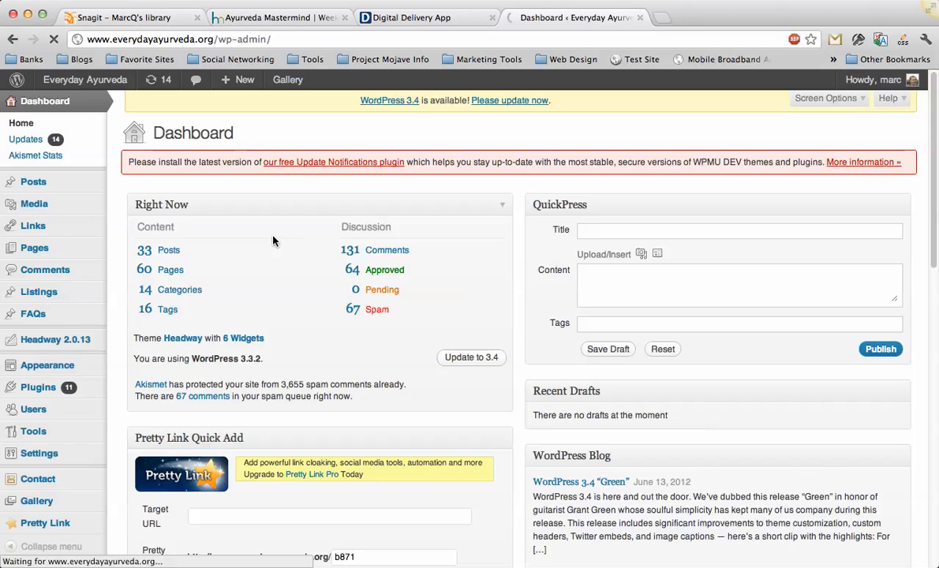
type("Tes")
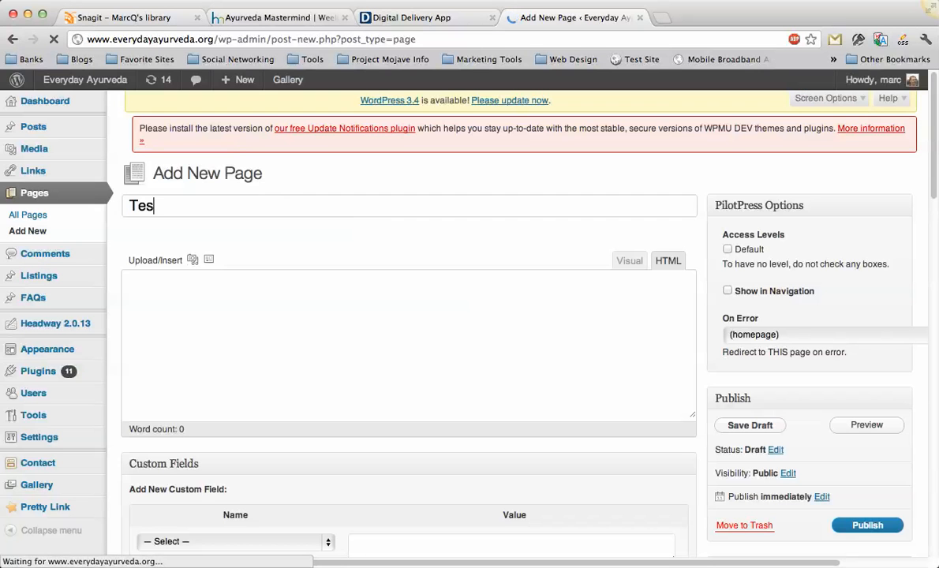
type("t Purchase Page")
Copy the Add to Cart Button 1 code for Test Product from Digital Delivery App.
left_click(256, 373)
key("ctrl+shift+Tab")
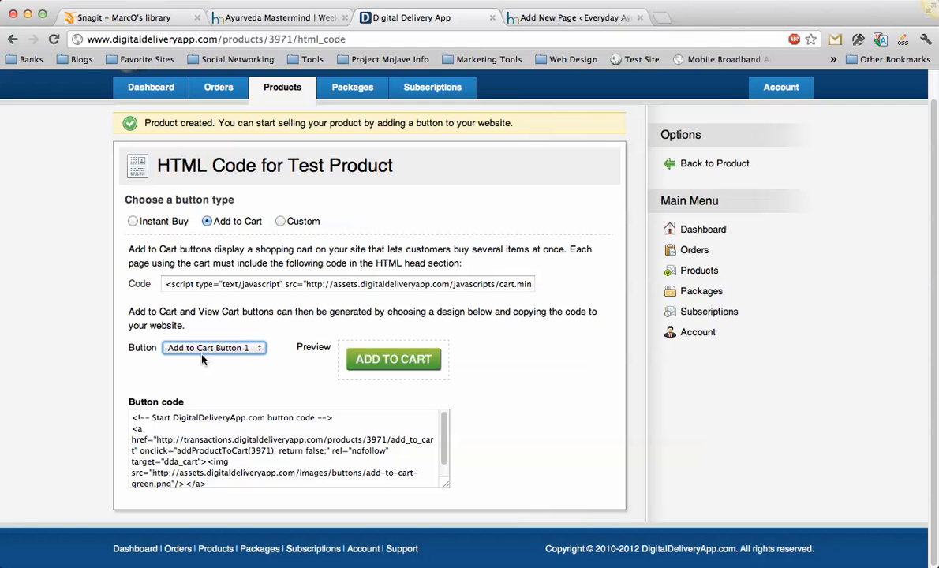
left_click(198, 430)
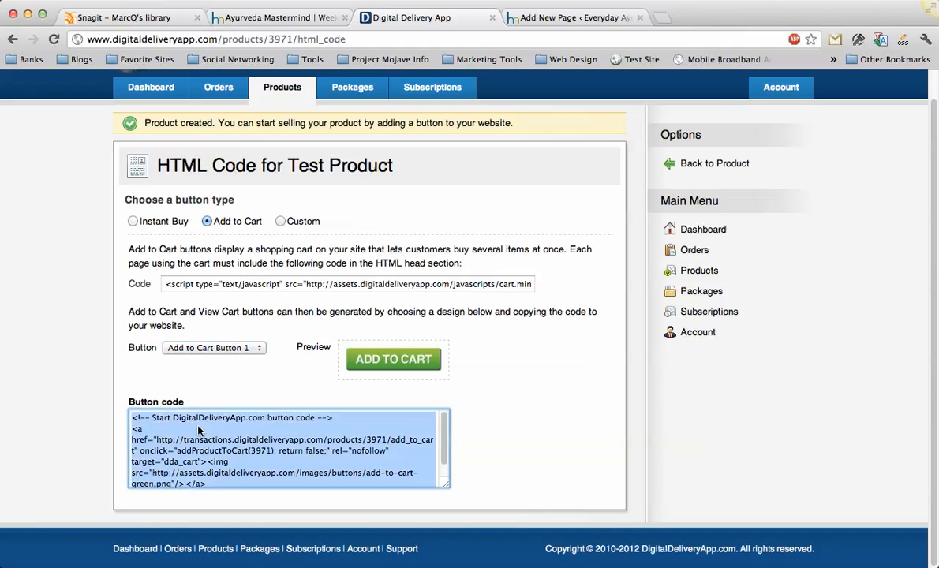
right_click(189, 401)
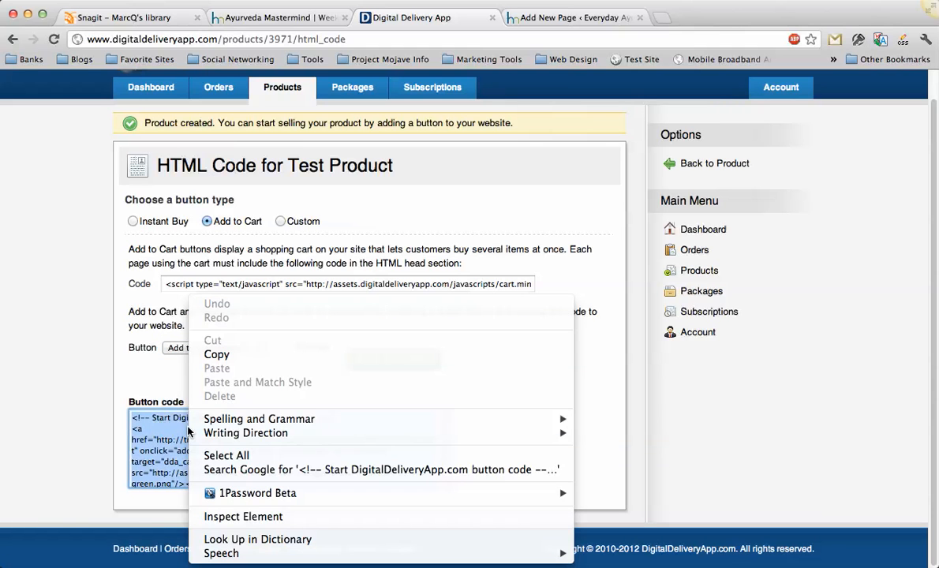
left_click(220, 356)
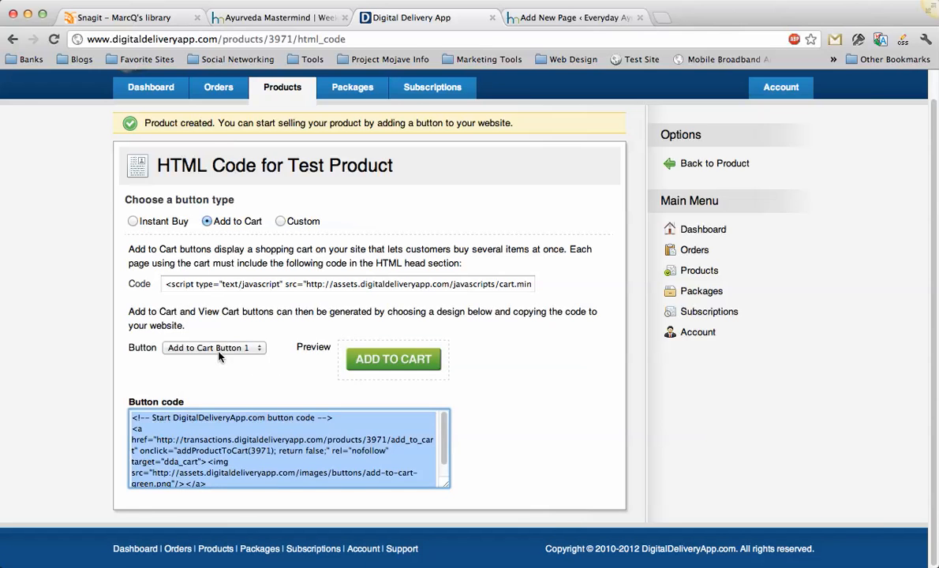
Paste the Add to Cart code into the HTML body of the Test Purchase Page, then publish and open the page.
key("ctrl+Tab")
right_click(251, 366)
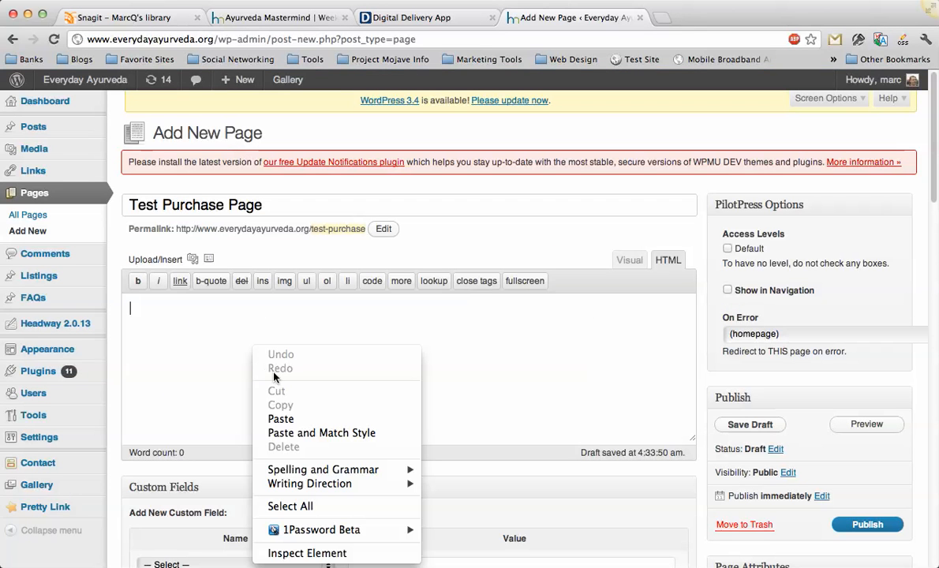
left_click(272, 418)
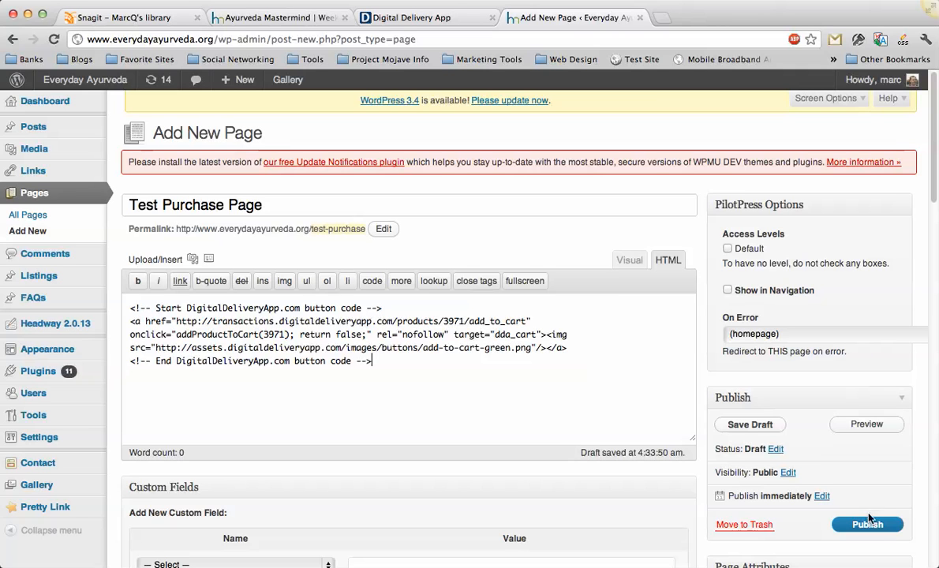
left_click(868, 526)
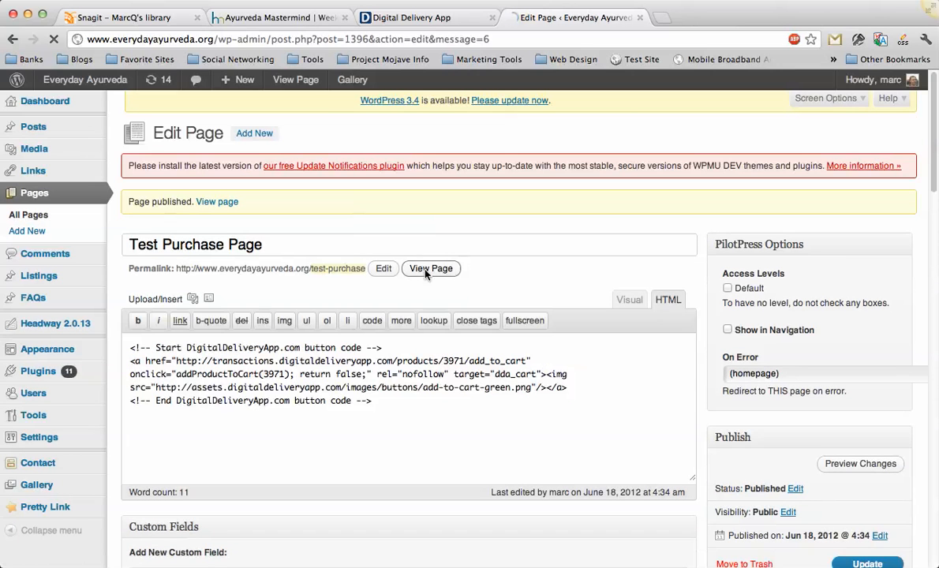
left_click(442, 269)
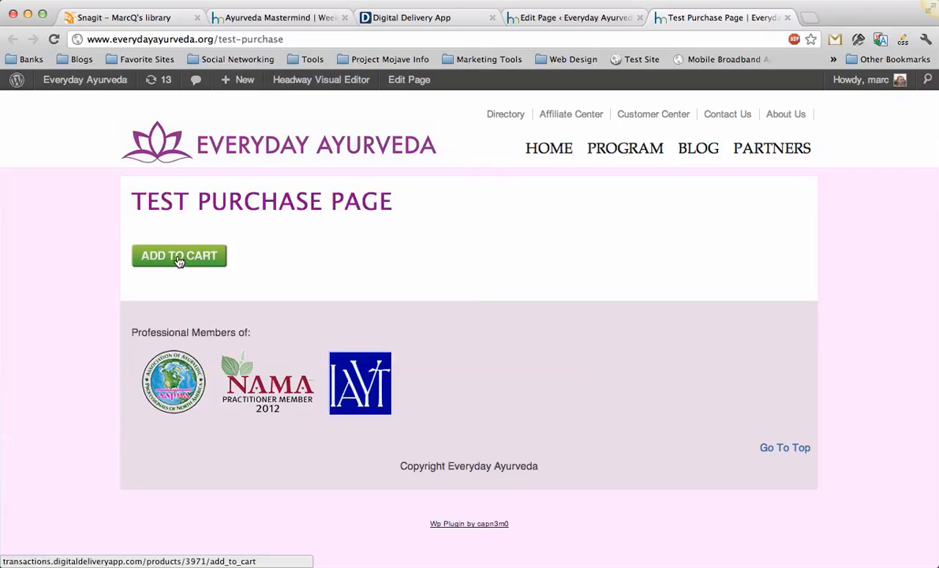
In Digital Delivery App, choose View Cart Button 1 as the design and copy its button code.
key("ctrl+shift+Tab")
key("ctrl+shift+Tab")
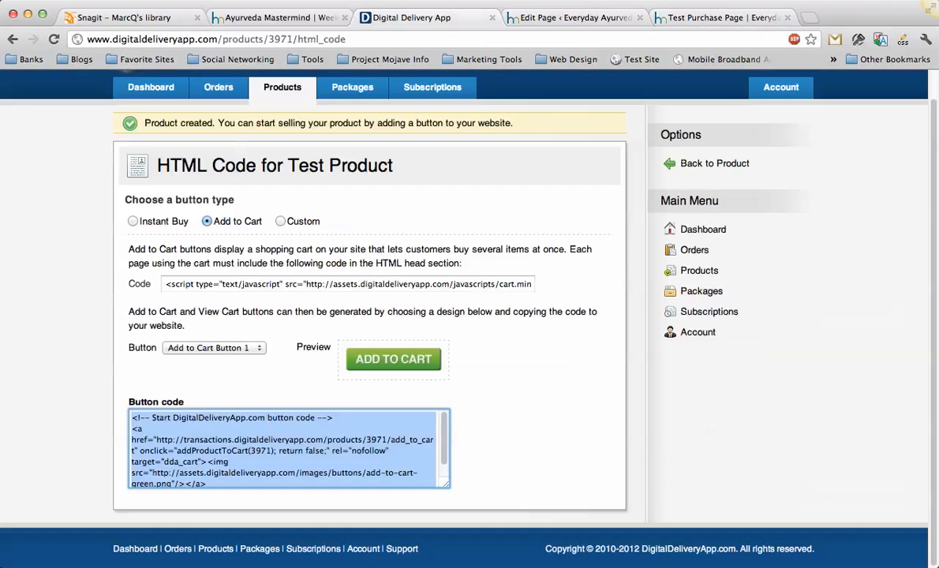
left_click(291, 263)
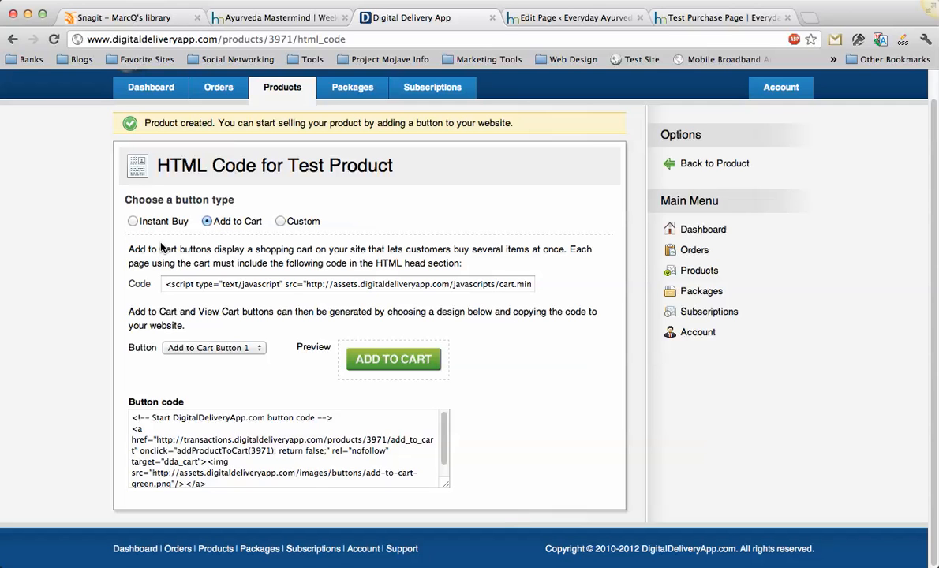
left_click(190, 354)
left_click(190, 382)
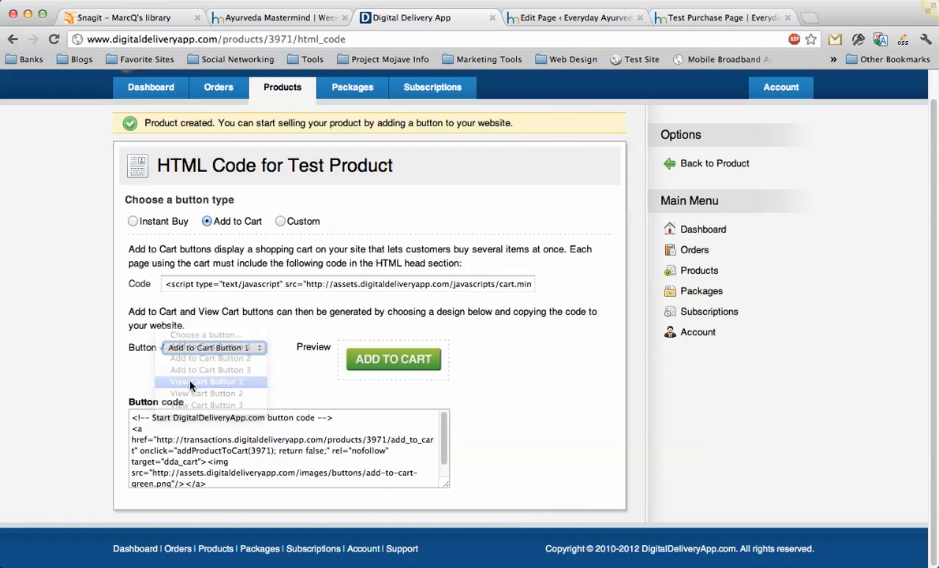
left_click(195, 423)
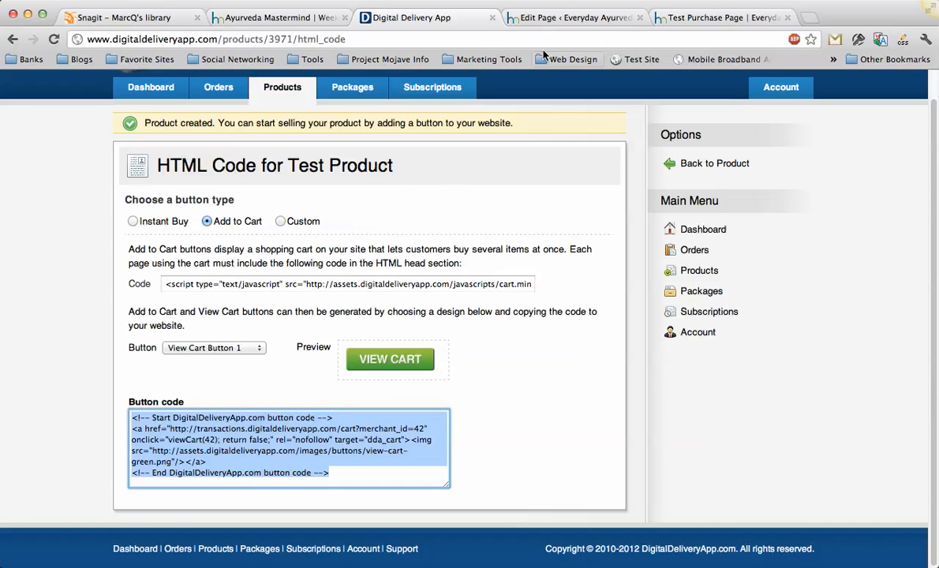
Paste the View Cart code below the Add to Cart code on the Test Purchase Page, update it and reload the live page.
left_click(553, 21)
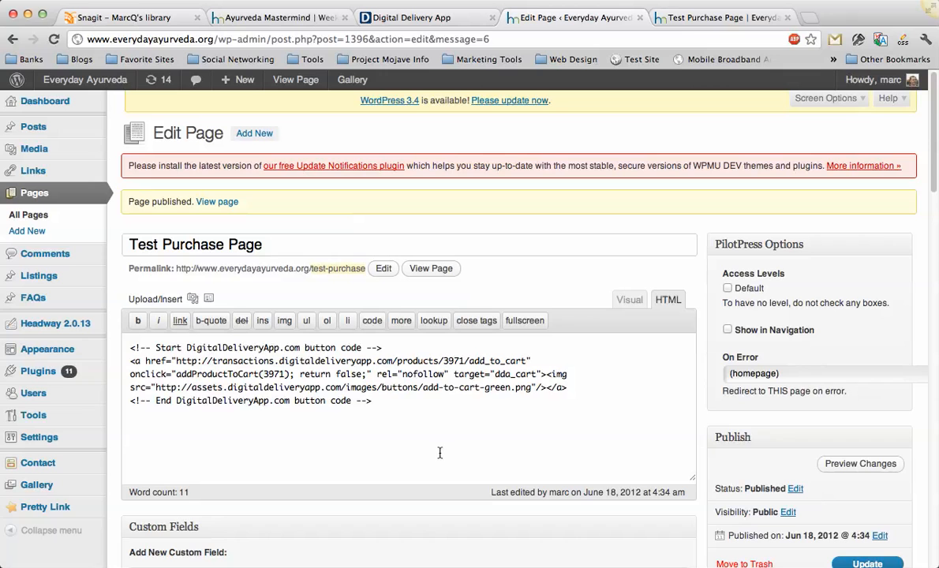
key("super+v")
left_click(866, 564)
key("ctrl+Tab")
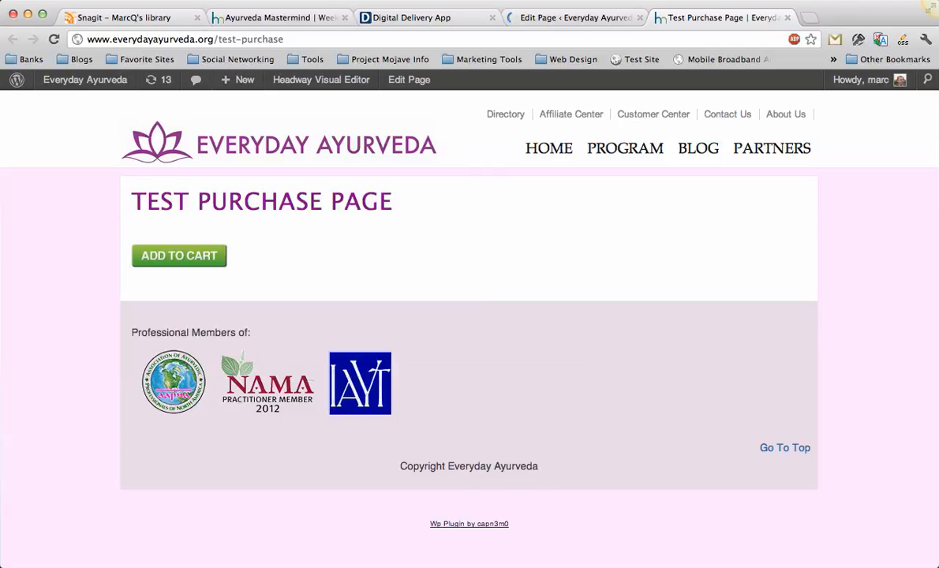
key("super+r")
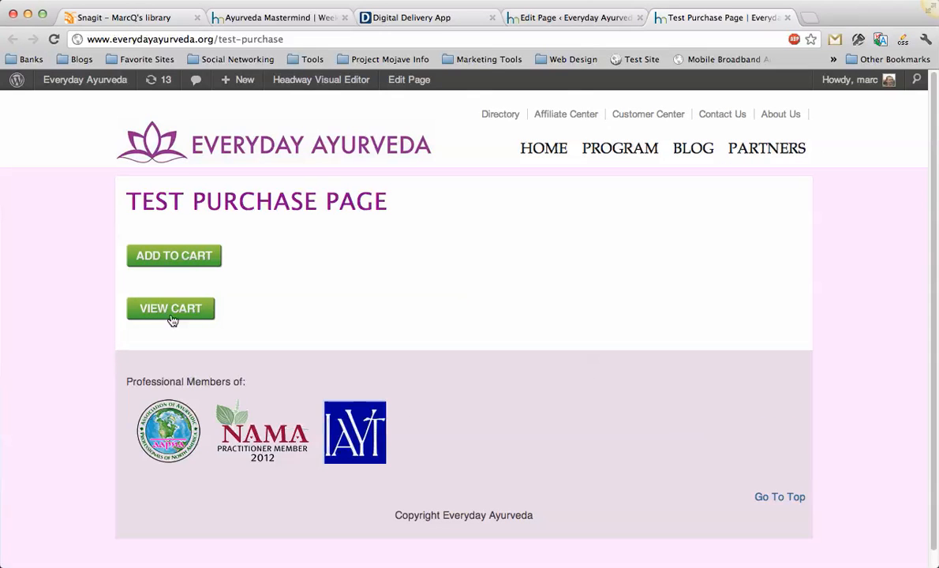
Copy the shopping cart script code meant for the HTML head section from Digital Delivery App.
left_click(424, 18)
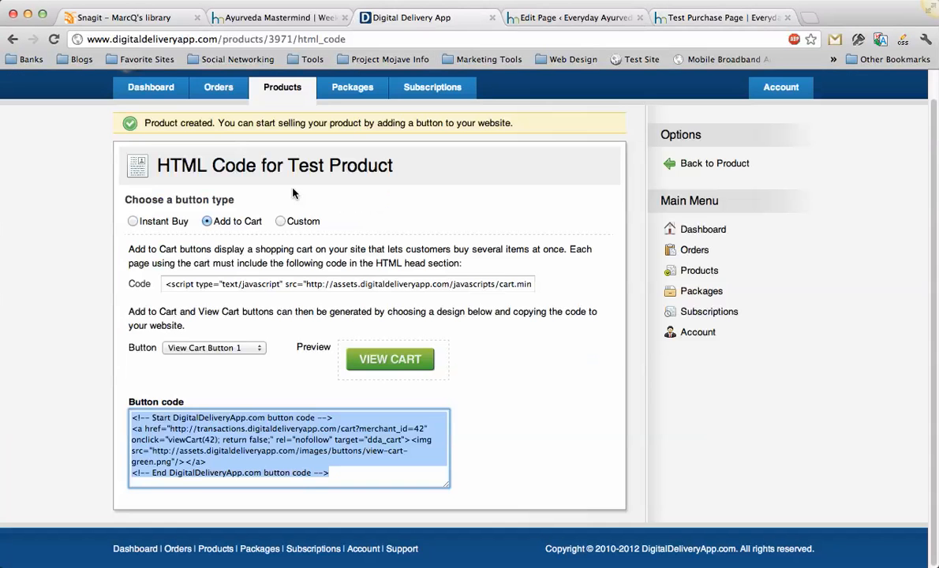
left_click(260, 304)
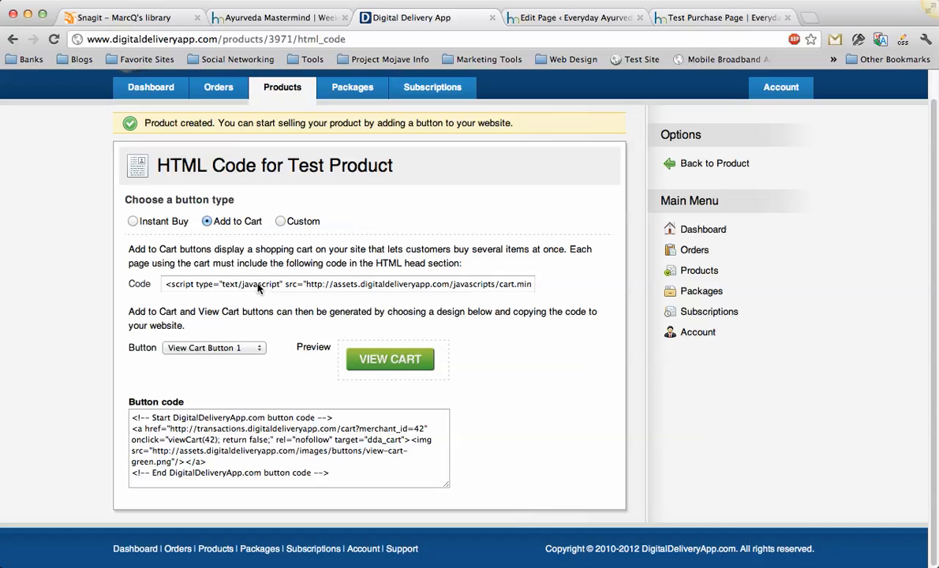
left_click(259, 285)
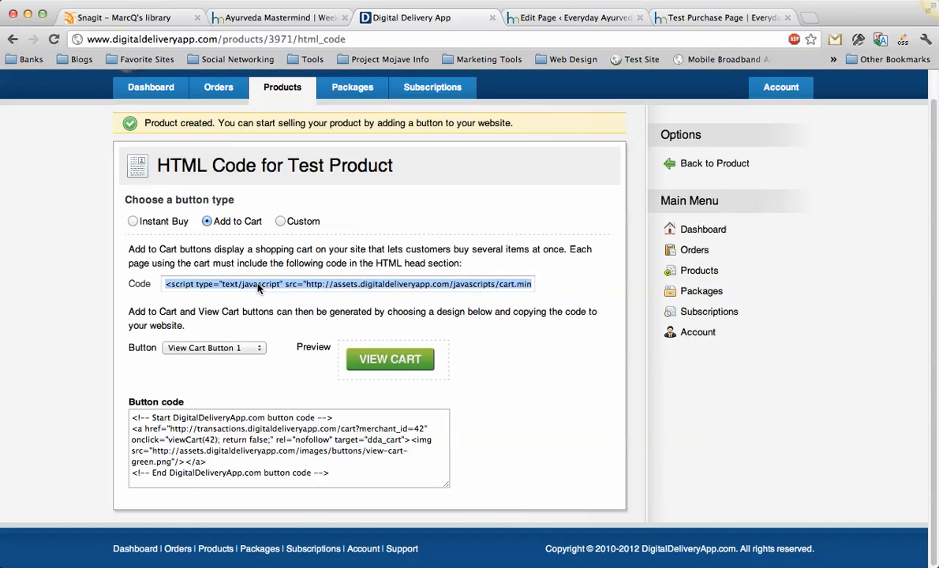
Insert the cart.min.js script above the Add to Cart code on the Test Purchase Page and update the page.
key("ctrl+Tab")
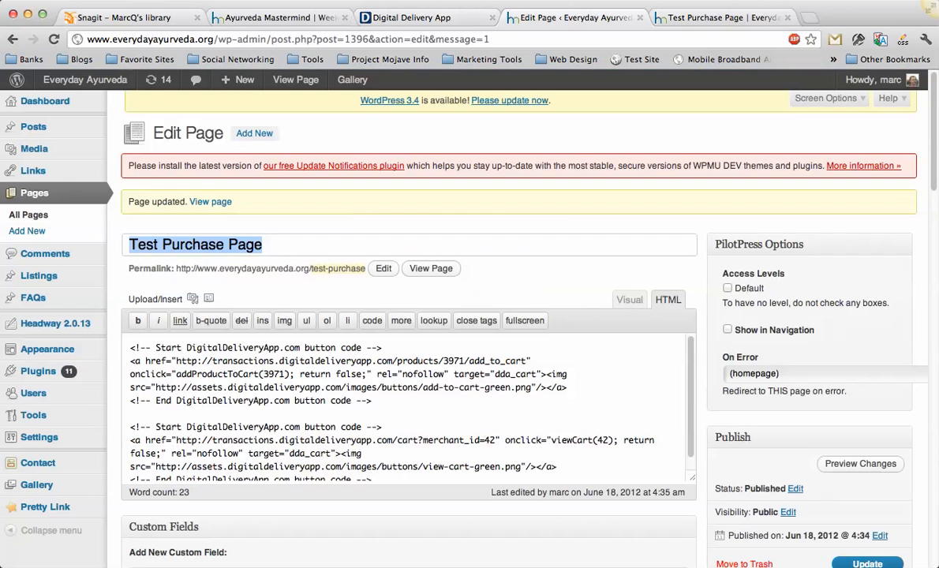
left_click(124, 348)
key("Return")
key("Return")
left_click(123, 347)
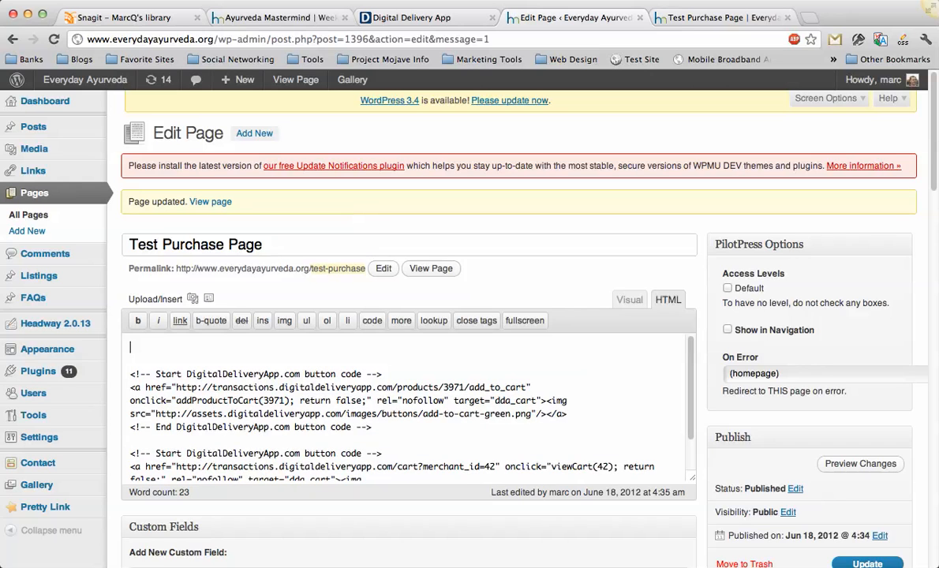
type("<script type=\"text/javascript\" src=\"http://assets.digitaldeliveryapp.com/javascripts/cart.min.js\"></script>")
left_click(867, 563)
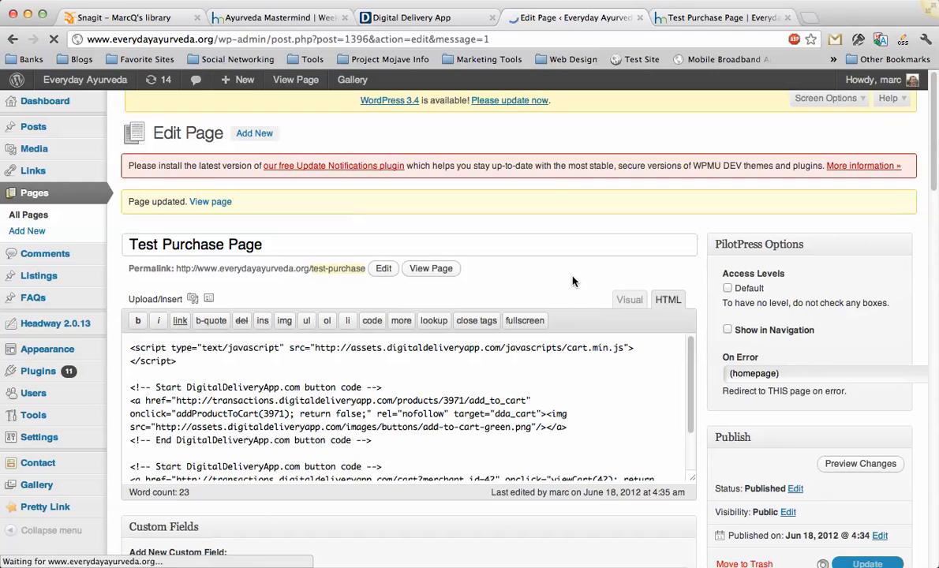
Reload the live Test Purchase Page and test both buttons by adding Test Product to the cart and reopening the cart.
key("ctrl+Tab")
key("super+r")
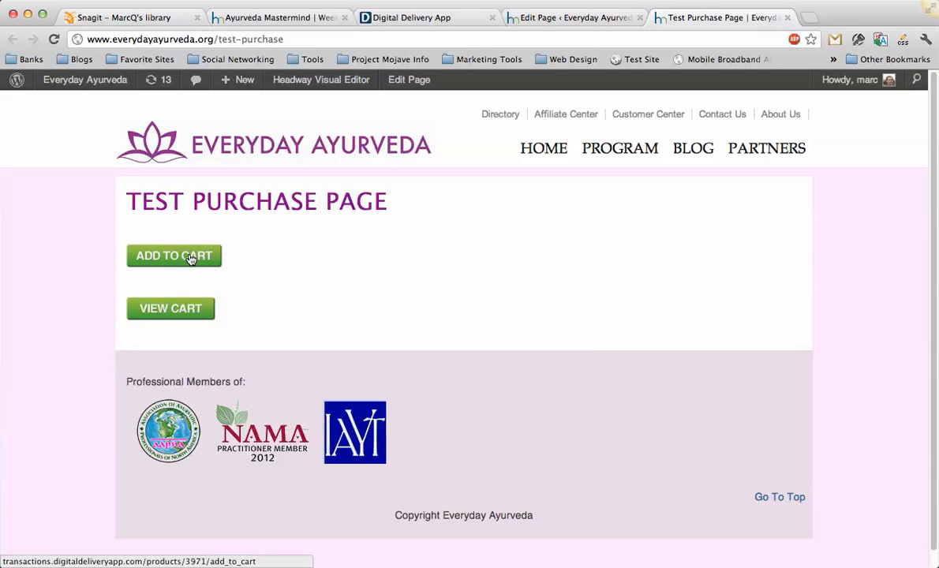
left_click(173, 256)
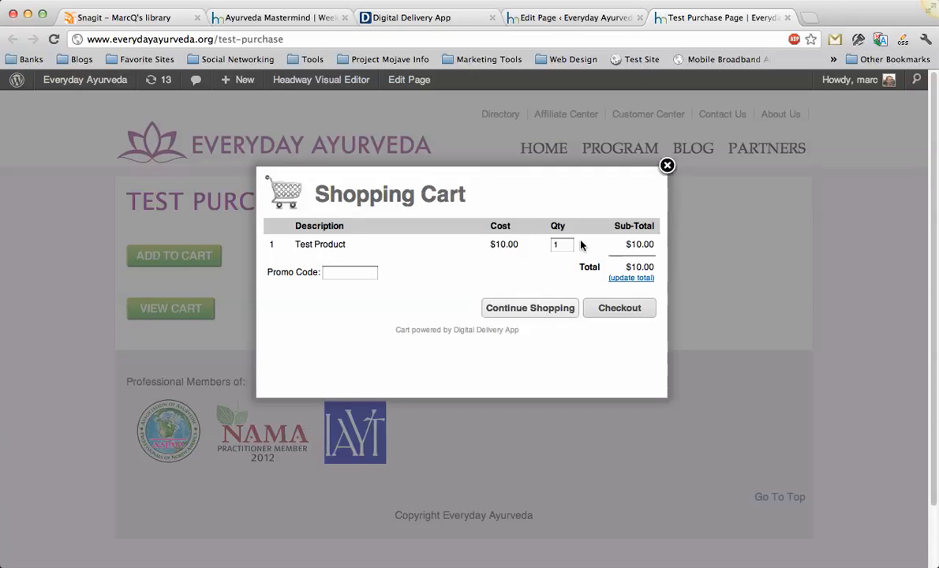
left_click(527, 307)
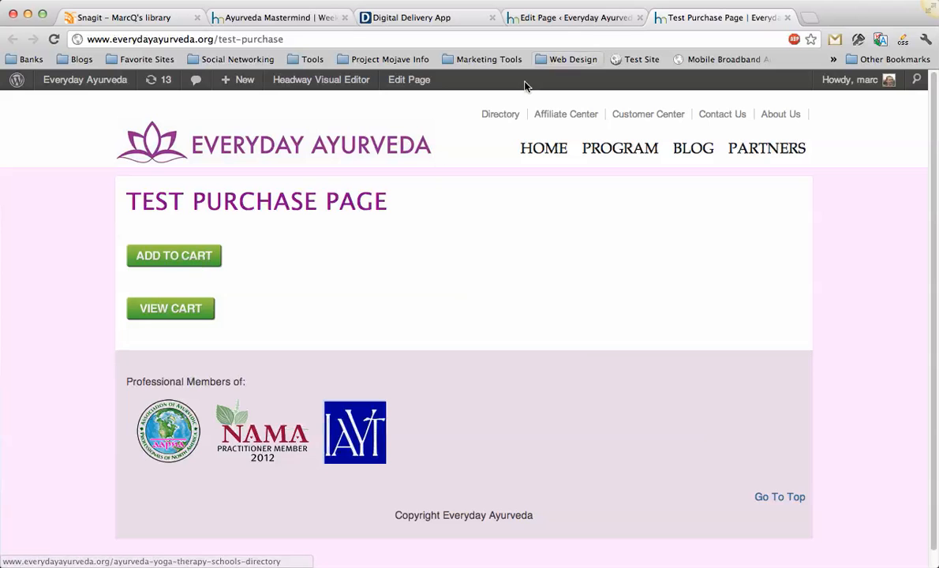
left_click(168, 312)
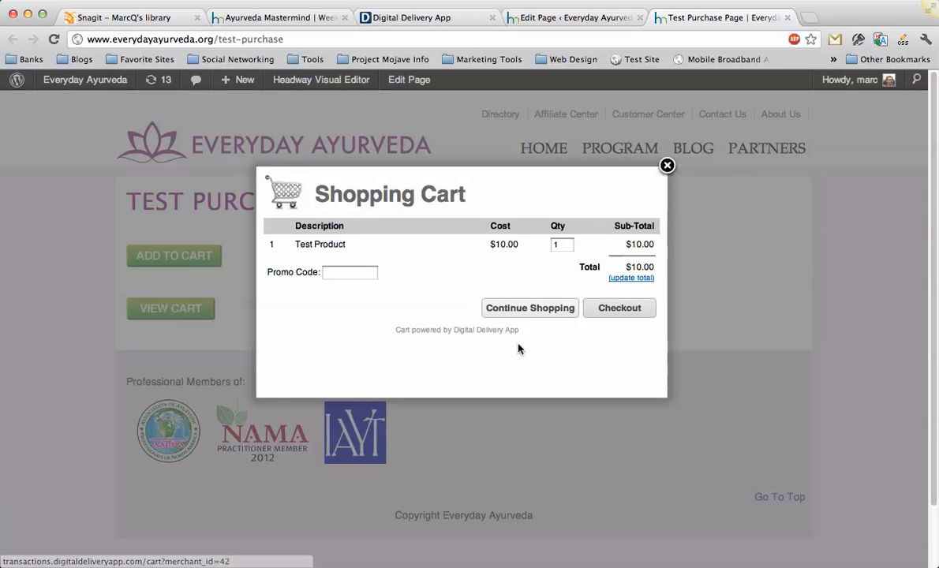
left_click(667, 166)
View the Instant Buy button type for Test Product in Digital Delivery App and return to the Add to Cart type.
left_click(424, 21)
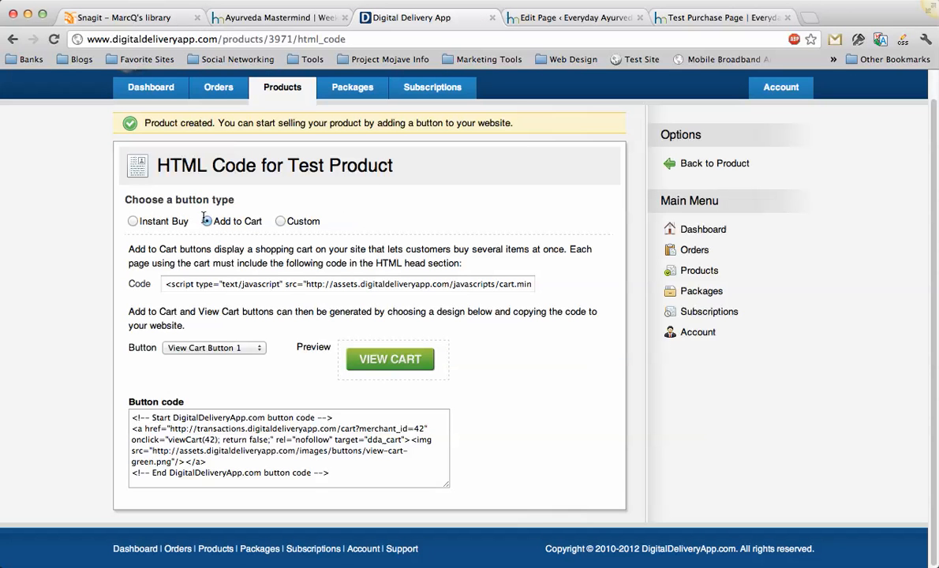
left_click(133, 222)
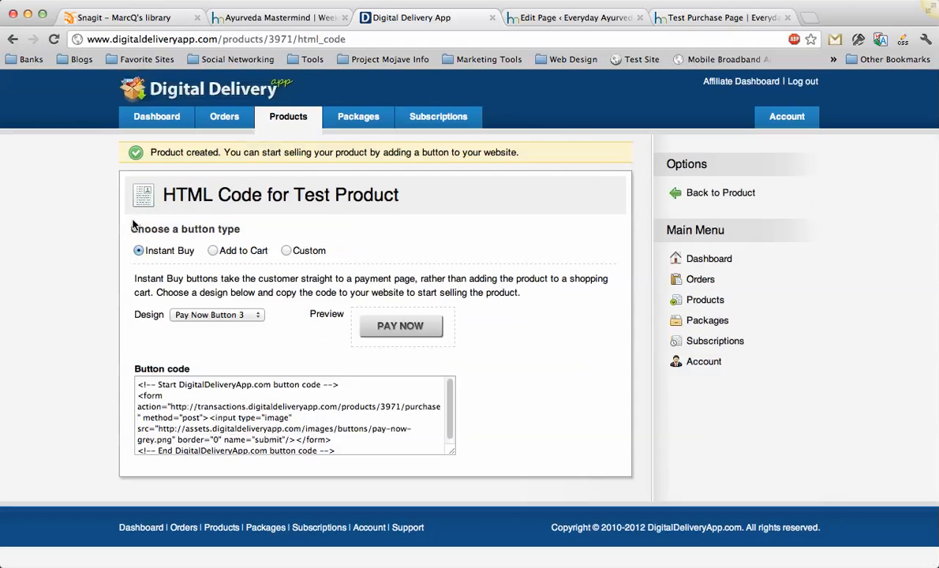
left_click(212, 251)
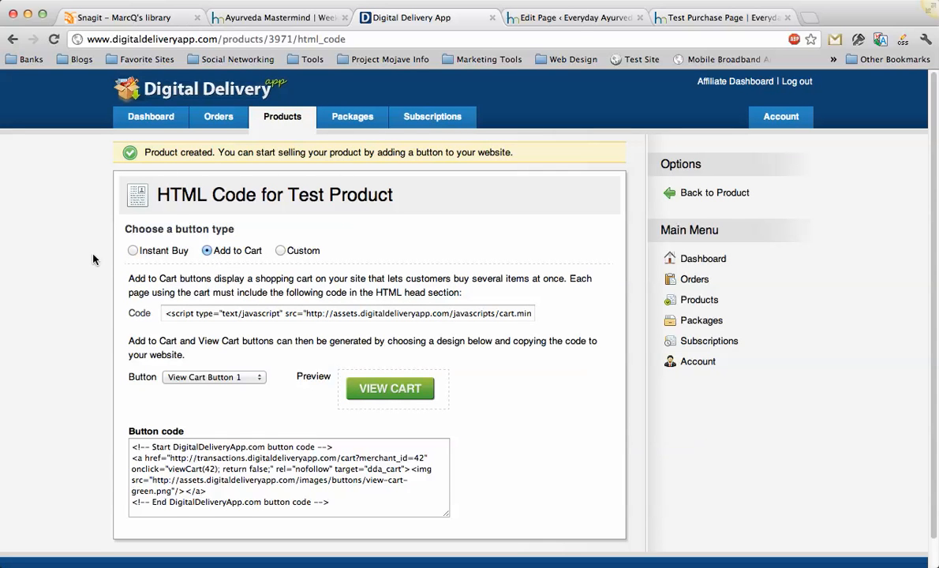
scroll(91, 267, "down", 1)
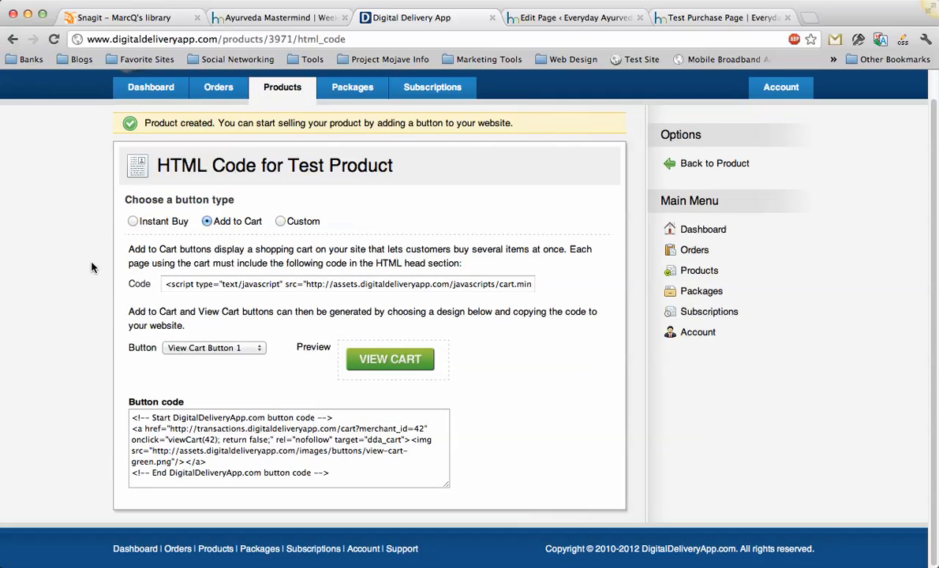
Preview the Add to Cart Button 2 and View Cart Button 3 designs, and switch back to View Cart Button 1.
left_click(213, 347)
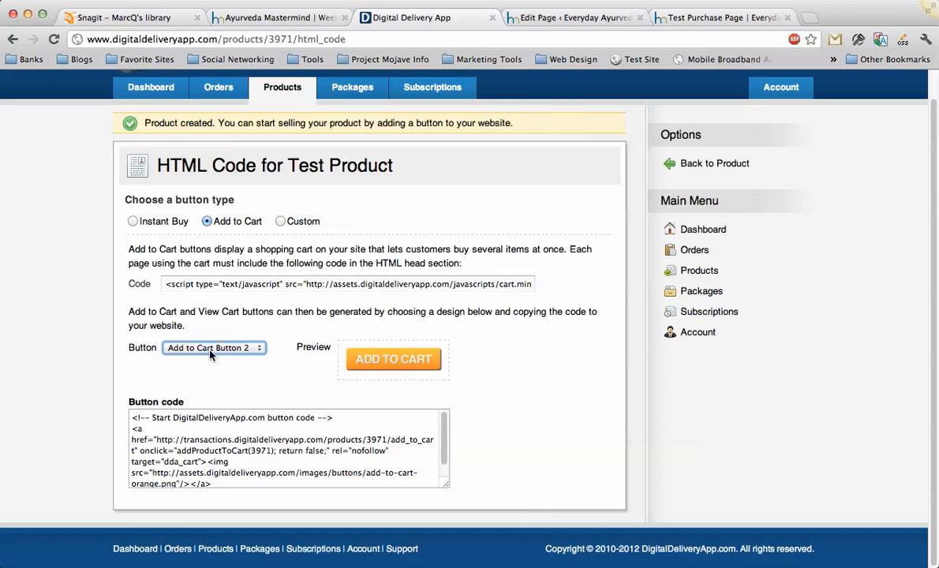
left_click(562, 15)
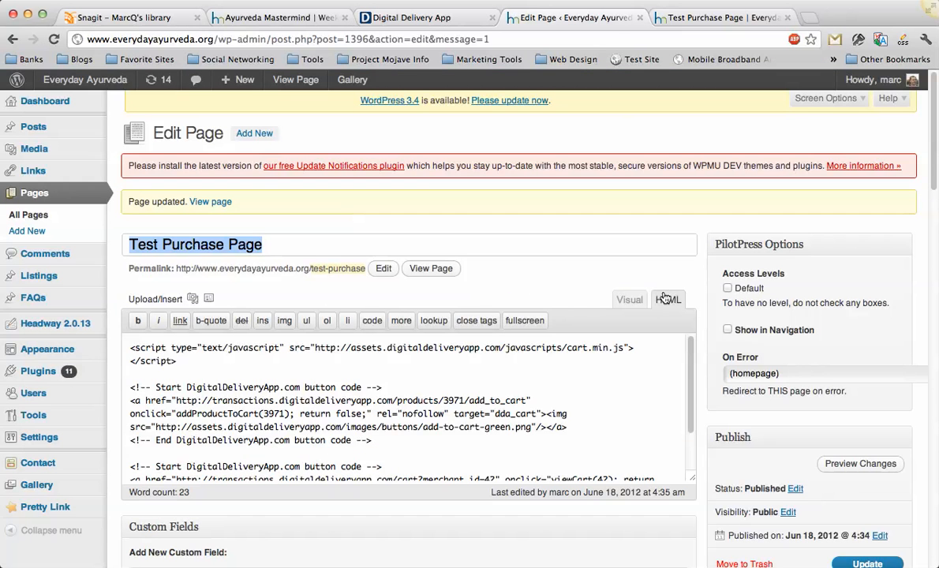
left_click(427, 18)
left_click(189, 349)
left_click(206, 393)
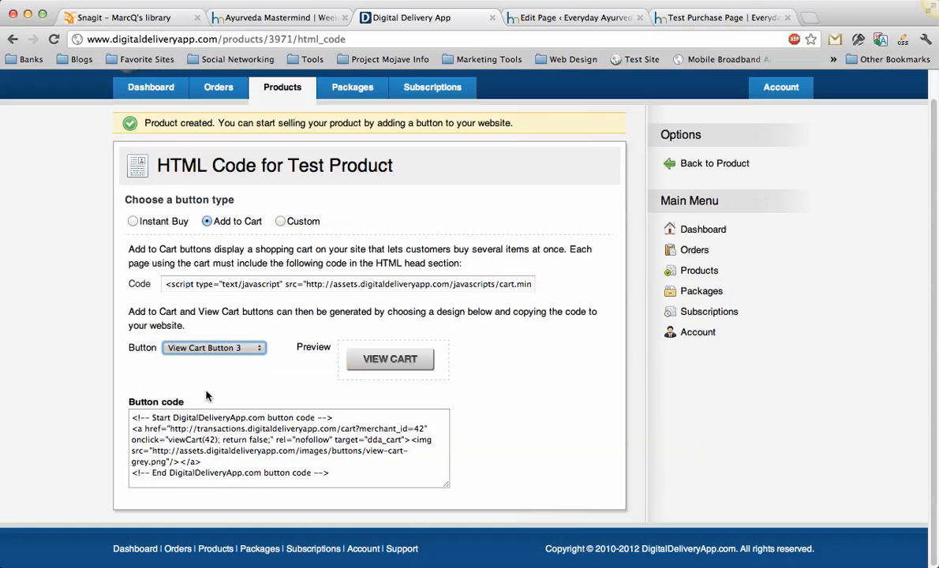
left_click(203, 348)
left_click(213, 330)
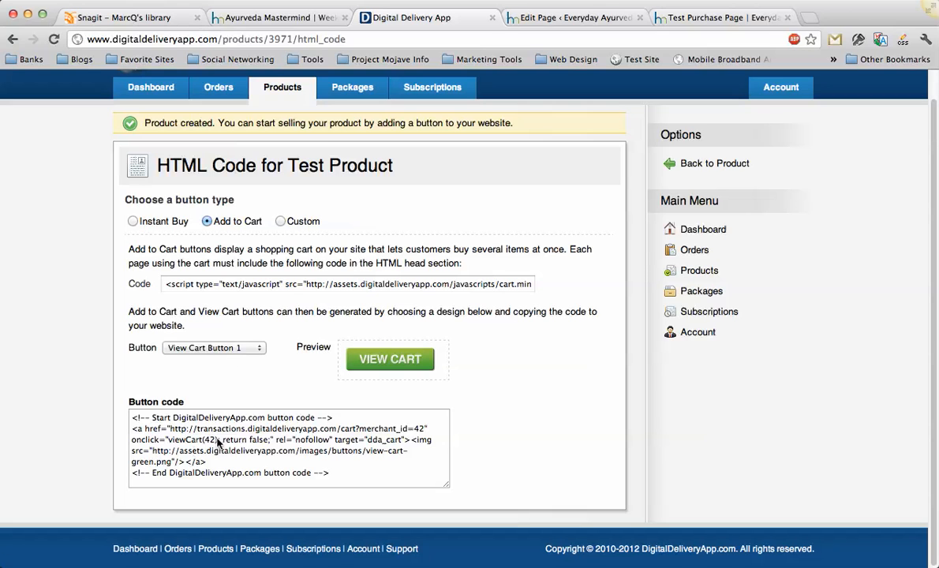
Review the cart script code in Digital Delivery App and highlight the same script in the Test Purchase Page's HTML.
left_click(233, 286)
left_click(240, 298)
left_click(530, 26)
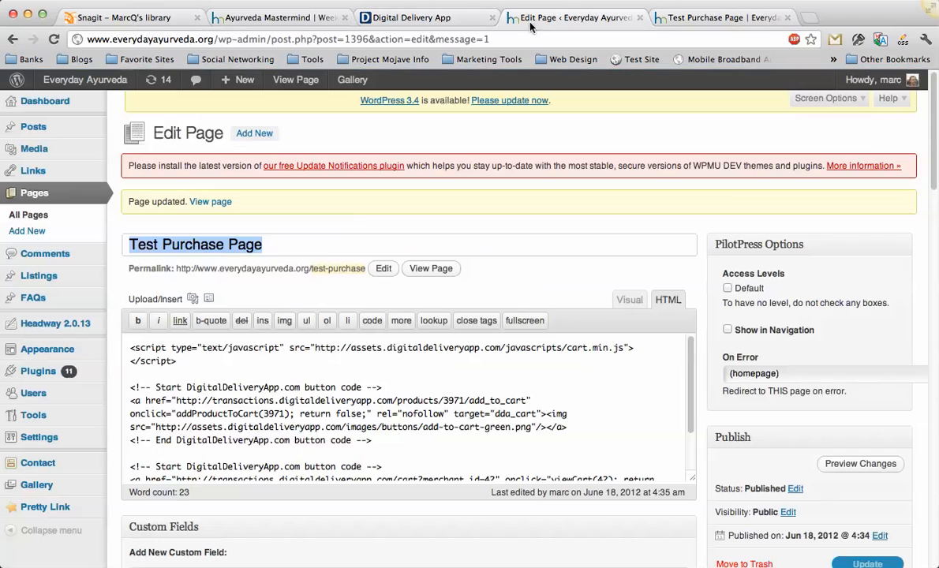
left_click_drag(176, 361, 130, 347)
left_click(186, 359)
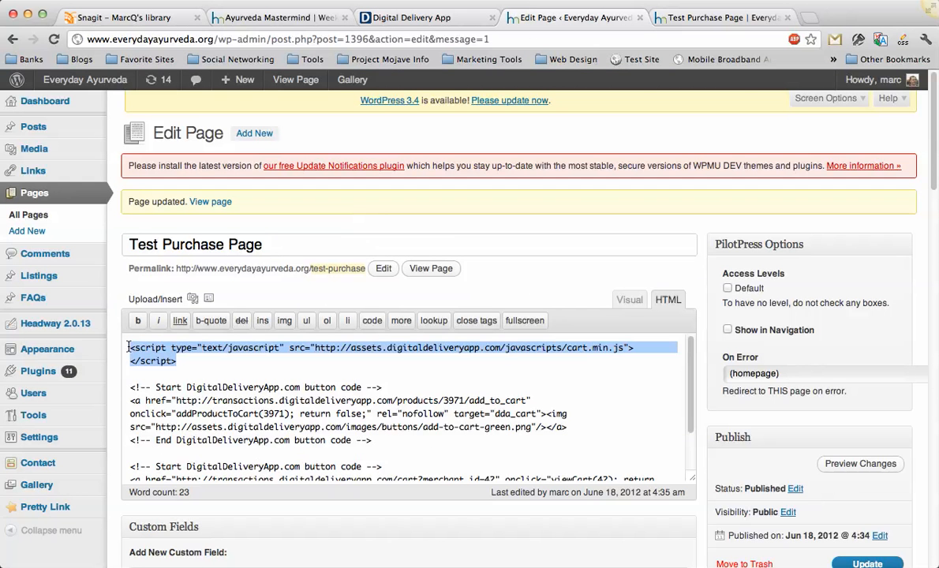
Open the shopping cart from the live Test Purchase Page using its View Cart button, and close the cart.
left_click(643, 16)
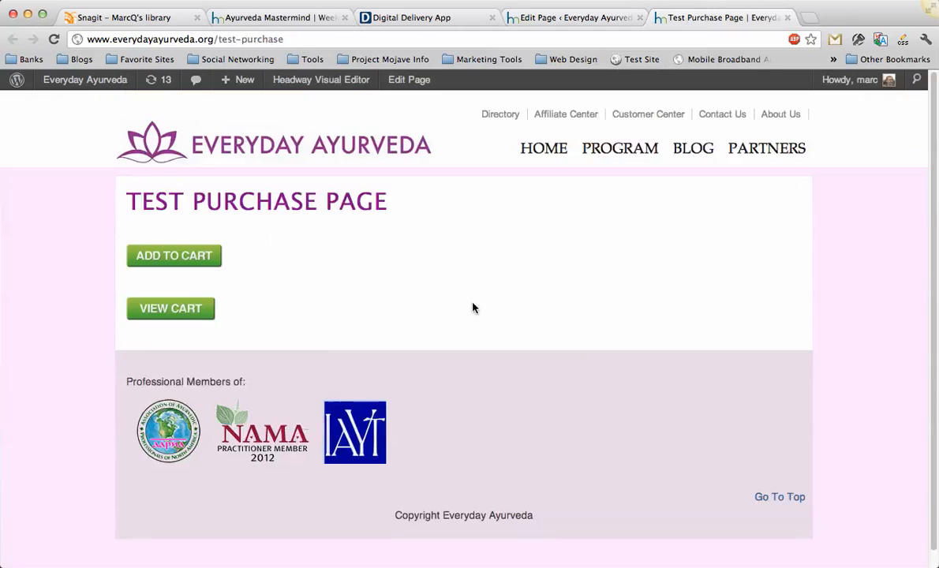
left_click(193, 313)
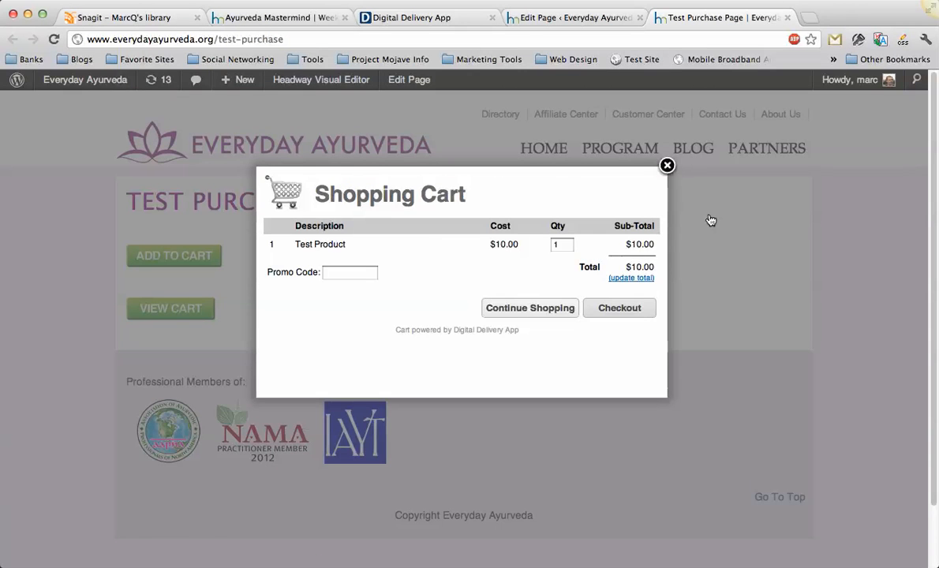
left_click(667, 166)
Compare the Add to Cart and View Cart button code in the page's HTML editor with the buttons on the live page.
left_click(537, 17)
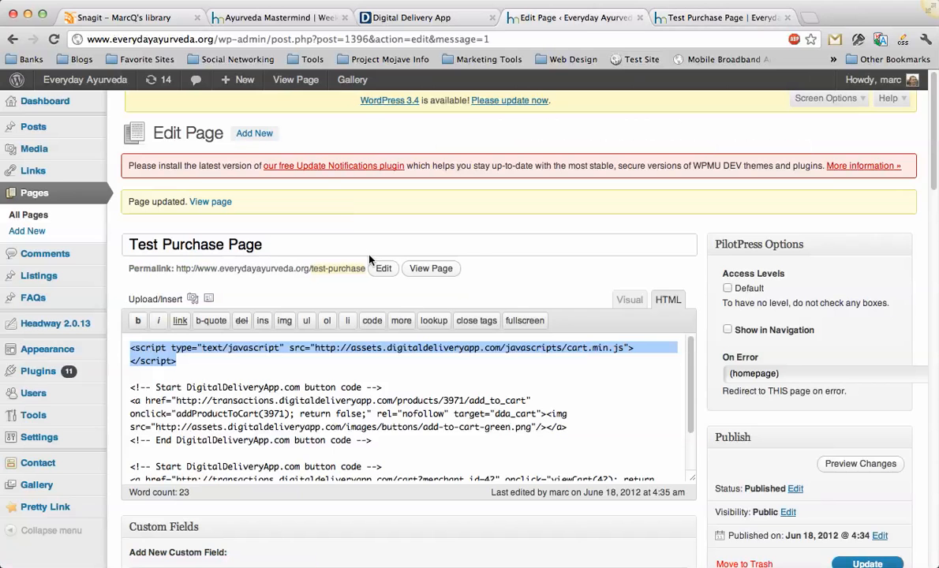
left_click(158, 388)
scroll(158, 388, "down", 2)
left_click(679, 17)
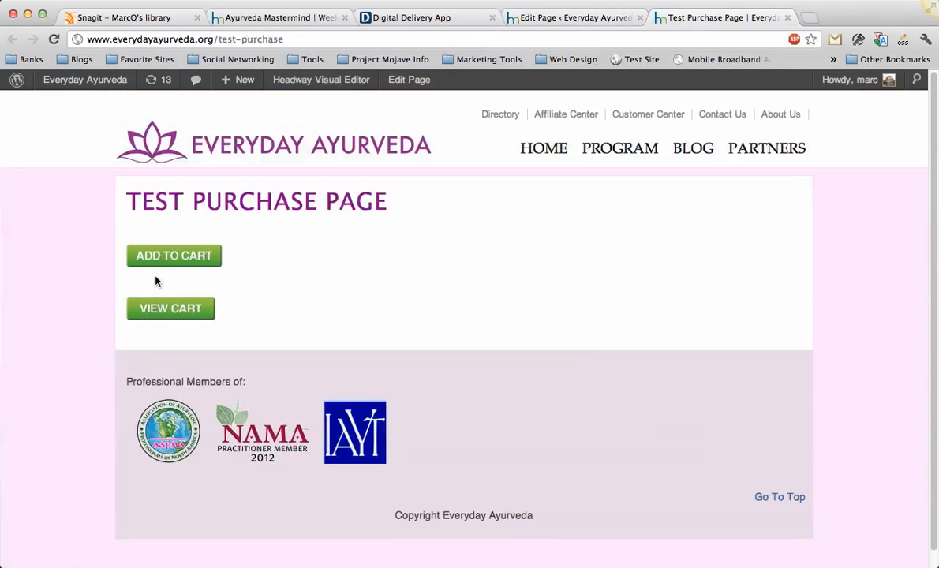
left_click(514, 16)
scroll(229, 390, "down", 3)
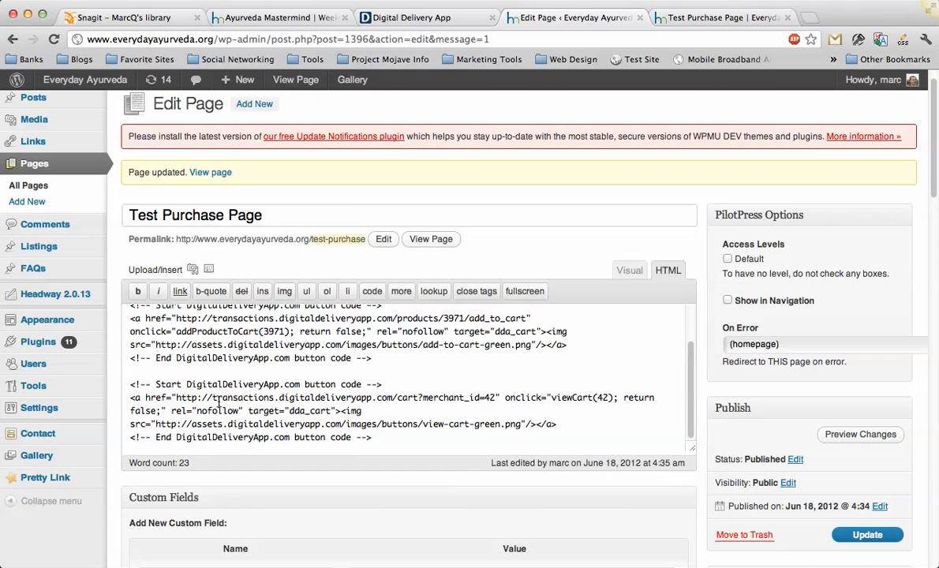
Switch to Digital Delivery App, open the account's Payment Gateways settings, and view the Default Gateway options while keeping PayPal.
left_click(411, 17)
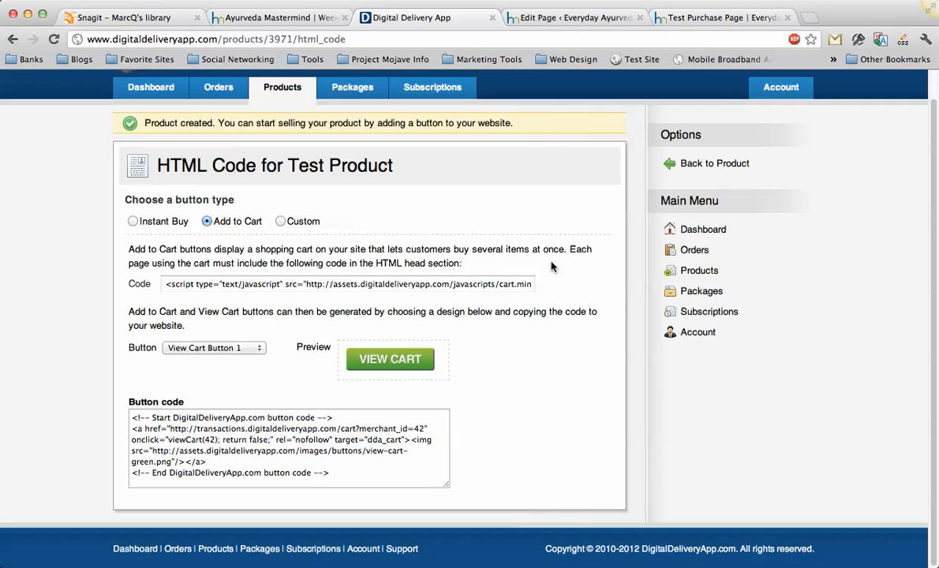
left_click(697, 333)
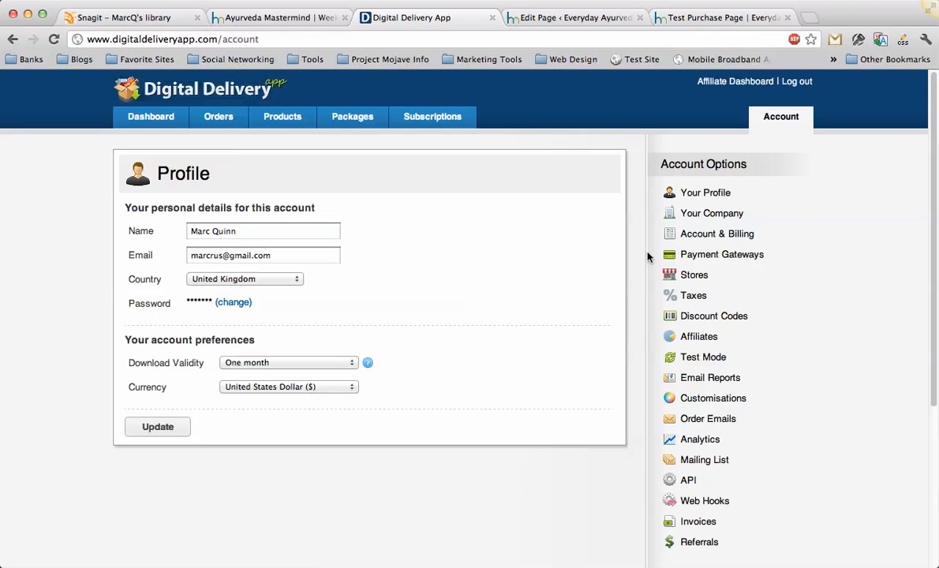
left_click(710, 258)
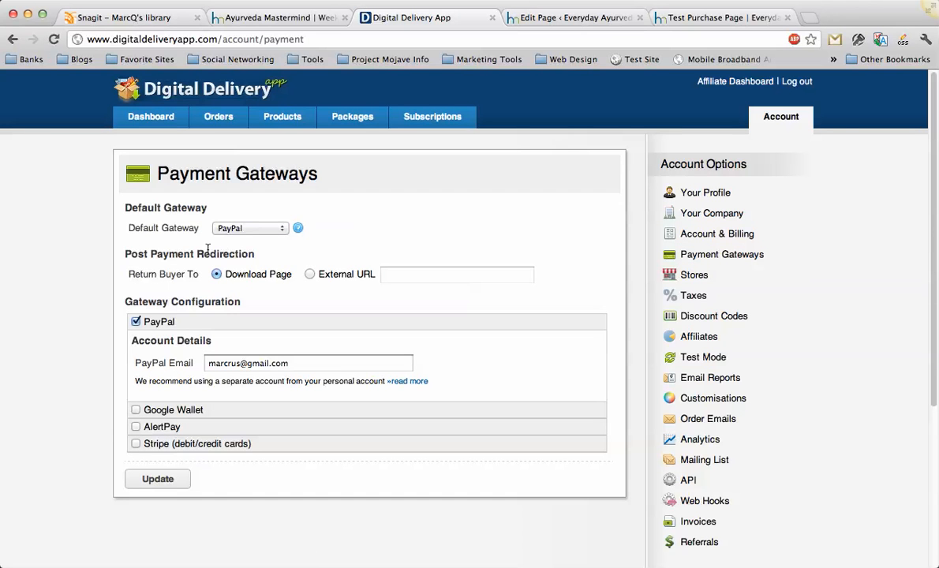
left_click(247, 229)
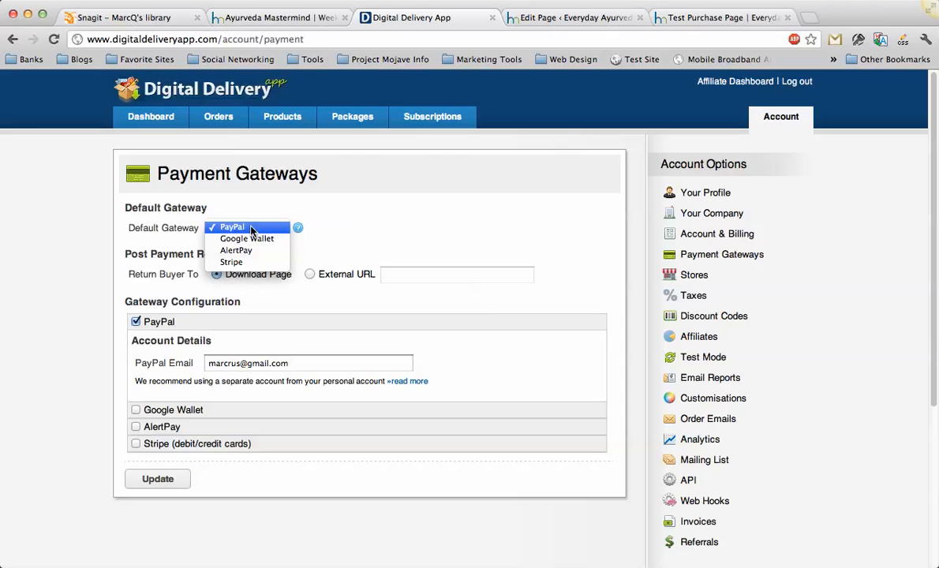
left_click(268, 208)
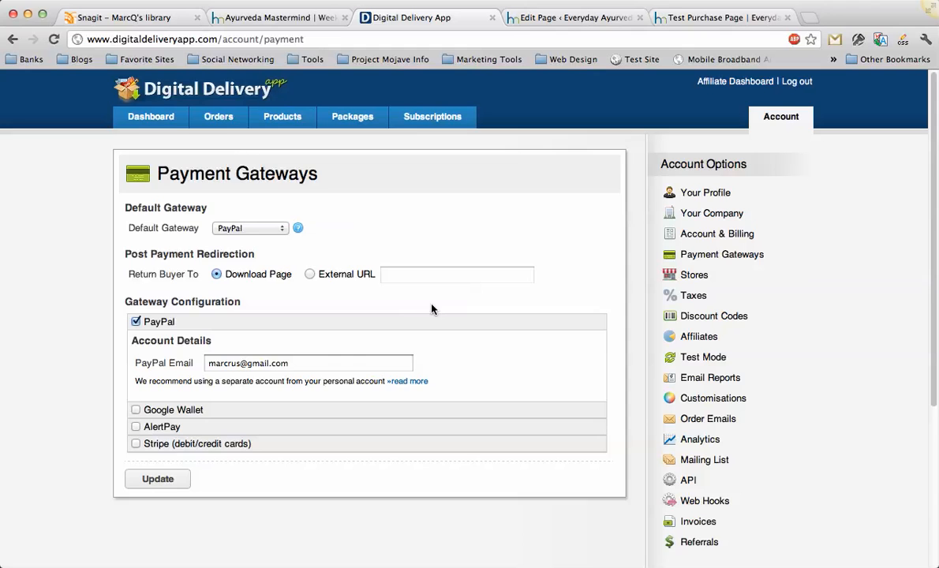
Read the FAQ about using a separate PayPal account, and close it to return to Payment Gateways.
scroll(431, 308, "down", 1)
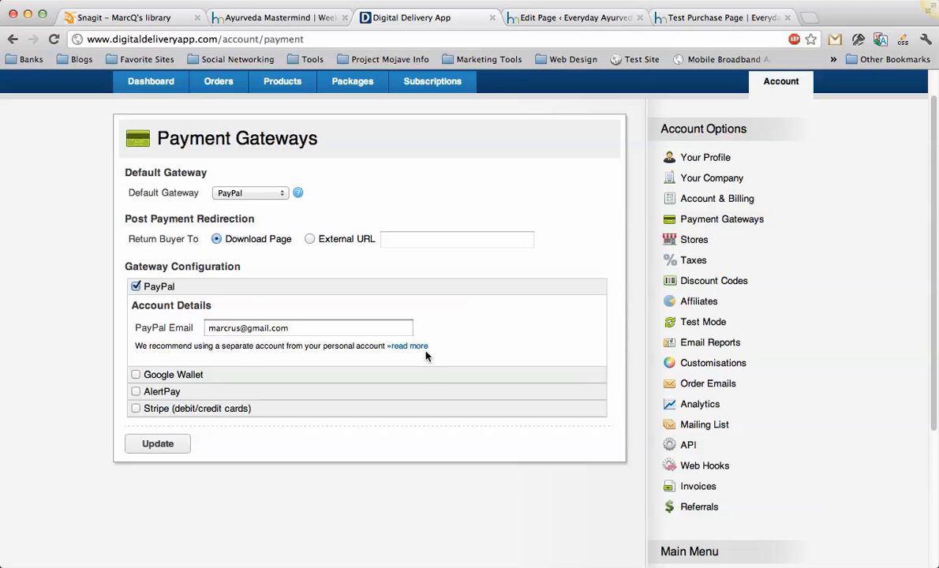
left_click(403, 348)
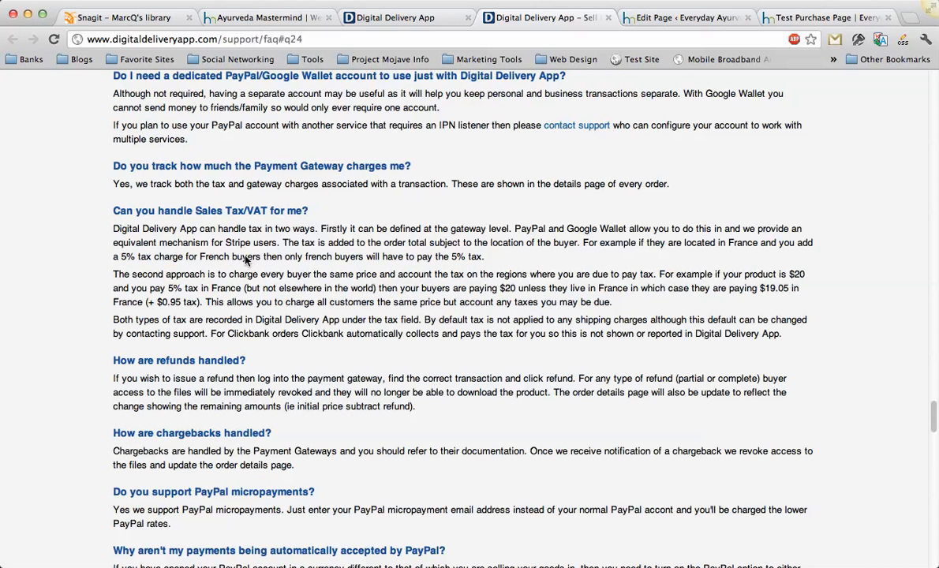
left_click(608, 19)
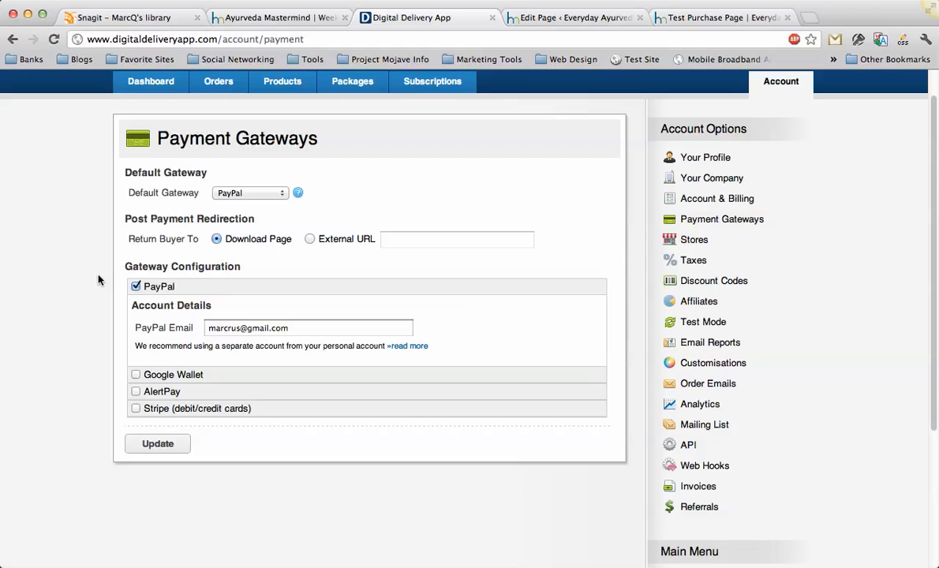
Enable the Stripe (debit/credit cards) gateway and show its detailed setup instructions.
left_click(136, 409)
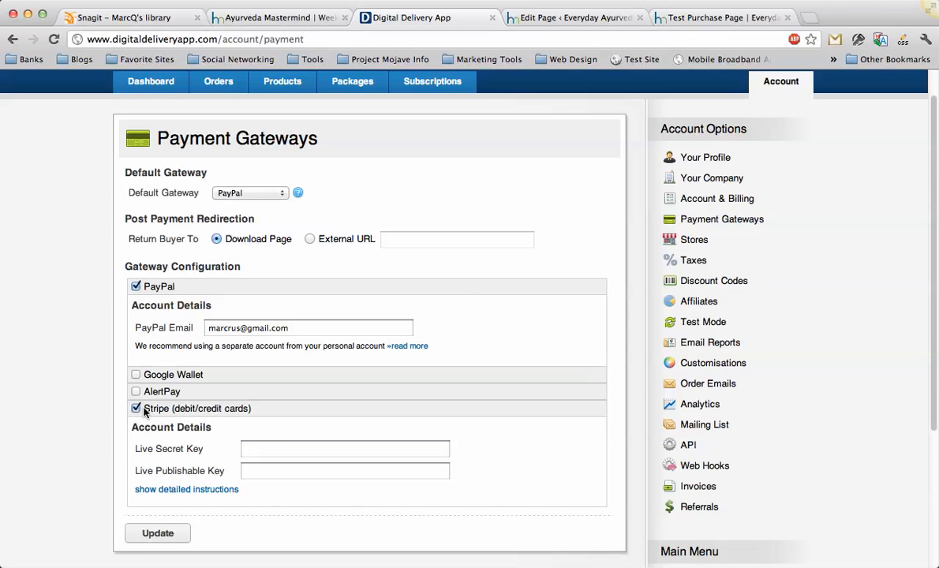
scroll(190, 398, "down", 3)
left_click(188, 399)
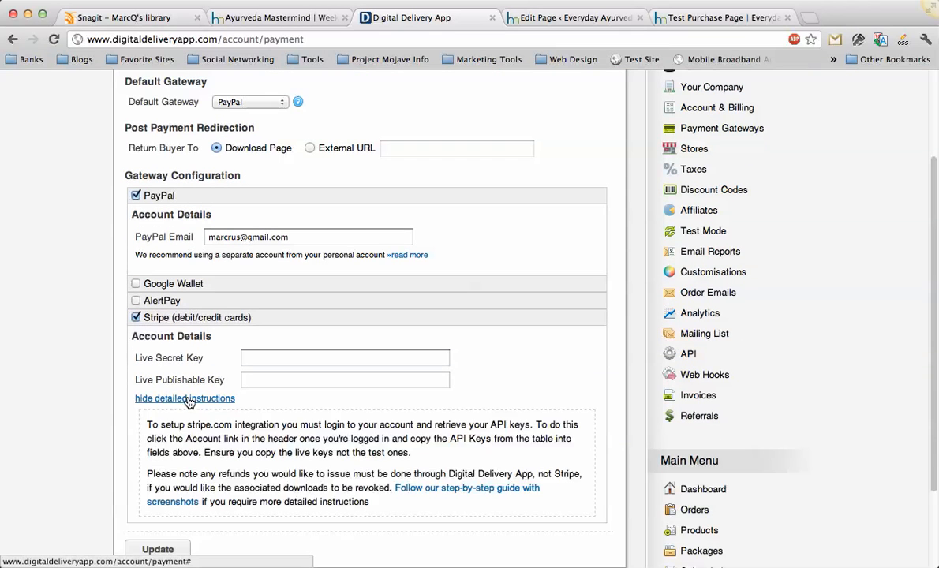
scroll(195, 397, "down", 1)
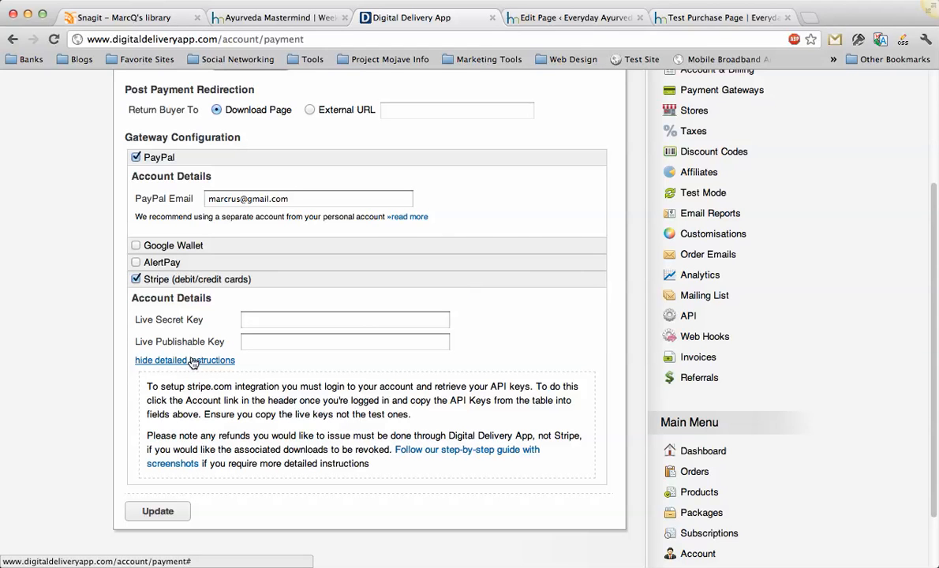
View AlertPay's account and IPN settings by briefly enabling that gateway, and highlight the PayPal account's email field.
left_click(135, 262)
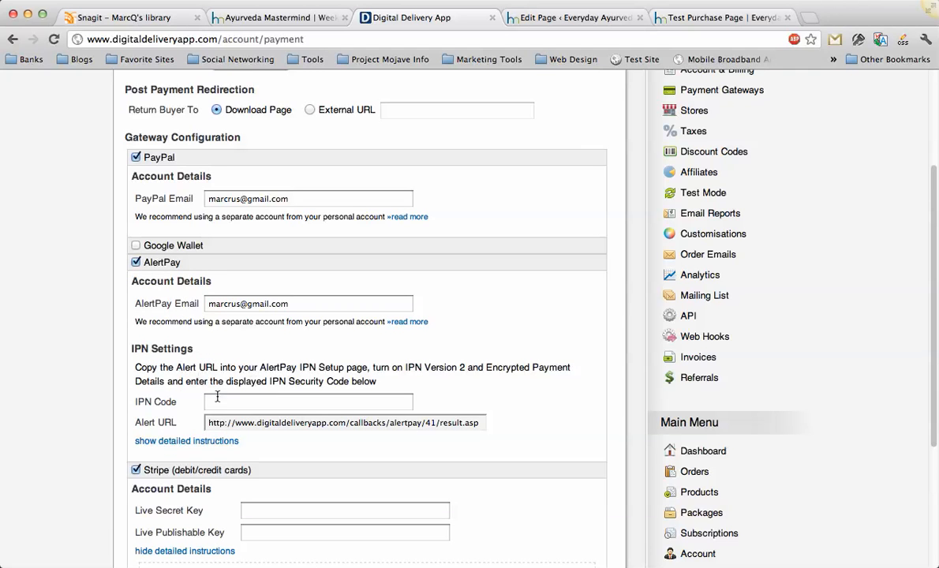
left_click(136, 262)
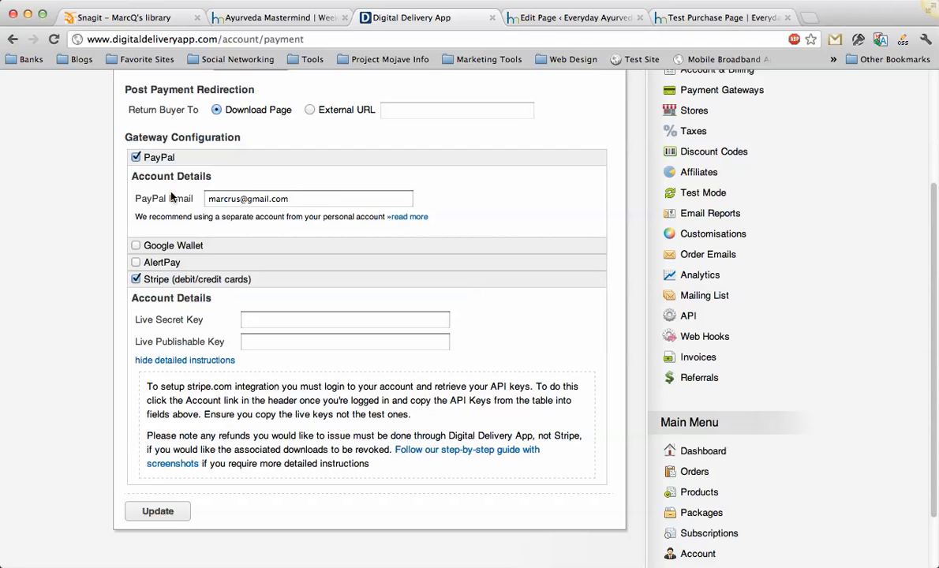
left_click_drag(289, 198, 182, 193)
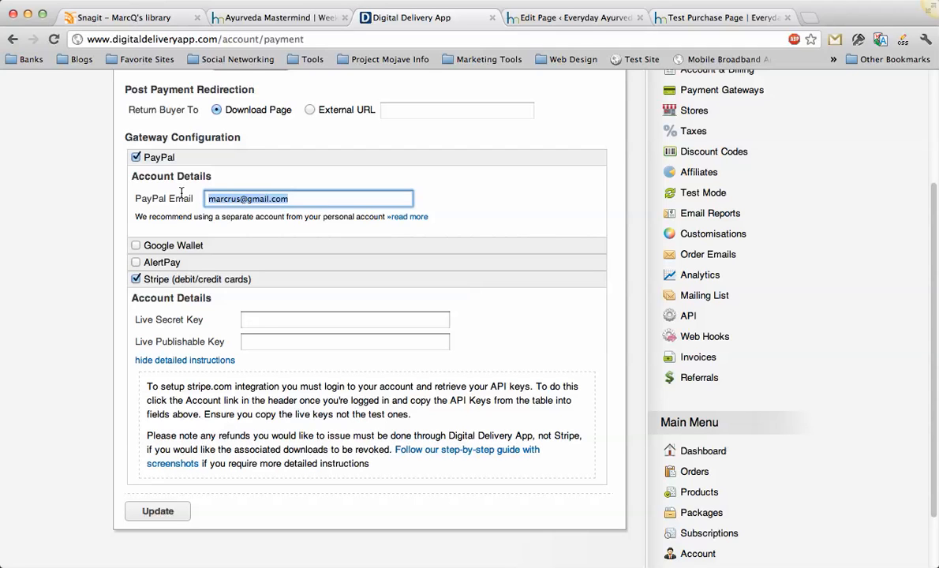
left_click(91, 212)
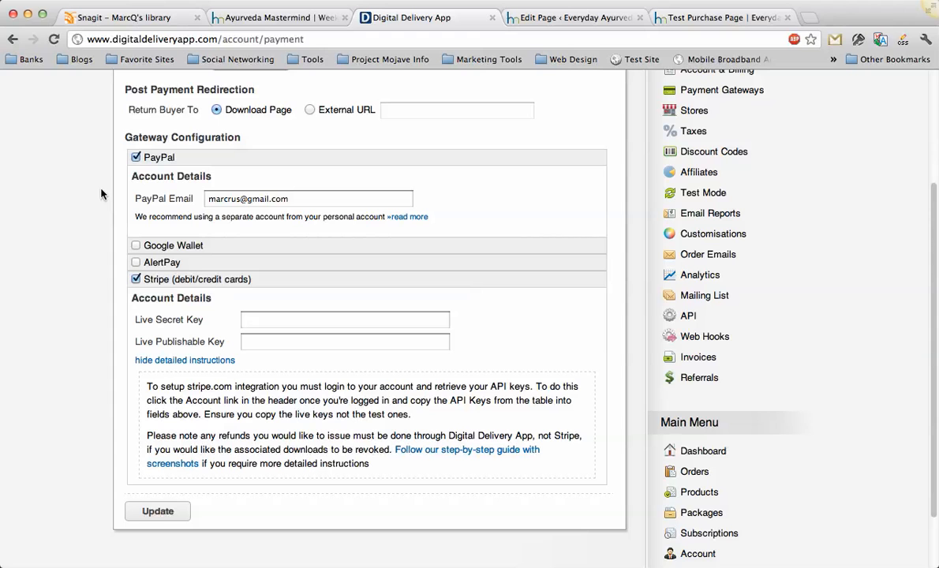
Review the gateway configuration and disable the Stripe (debit/credit cards) gateway.
scroll(104, 194, "down", 1)
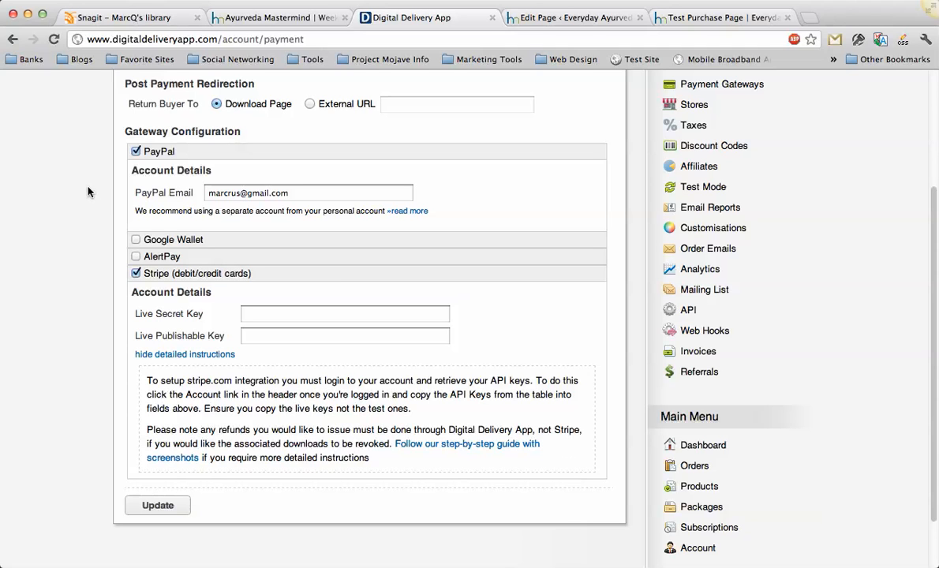
scroll(87, 194, "up", 3)
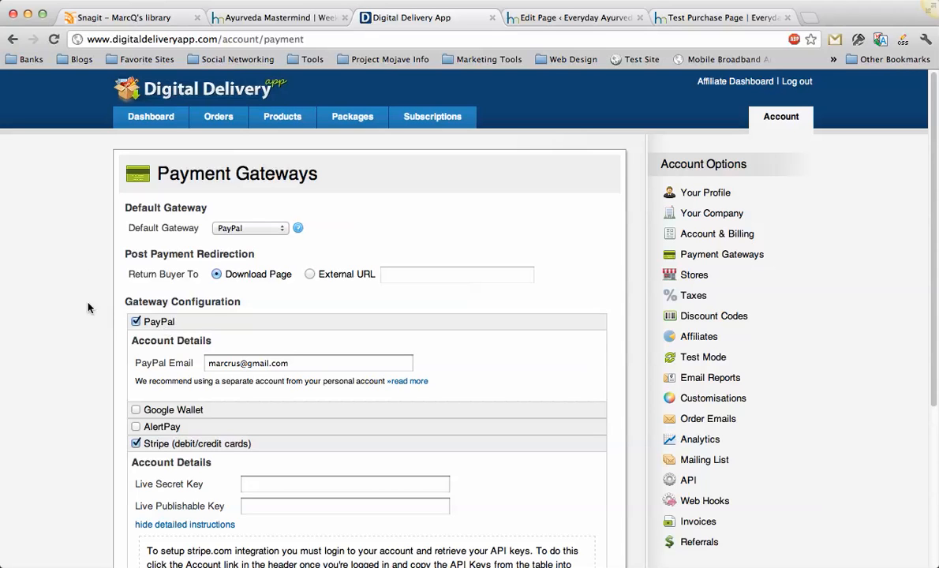
left_click(136, 443)
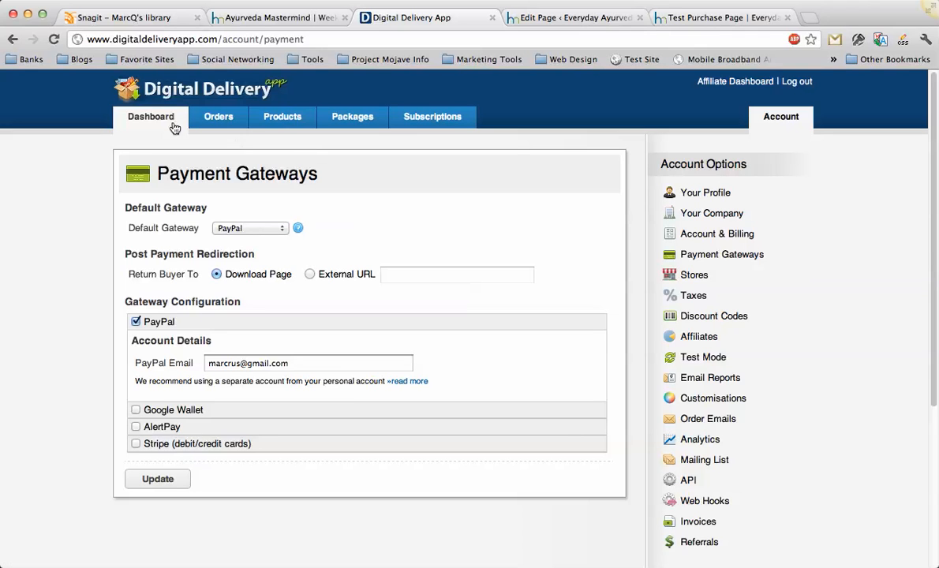
Open the Dashboard and look over its recent profit chart, completed orders, and products and packages.
left_click(167, 118)
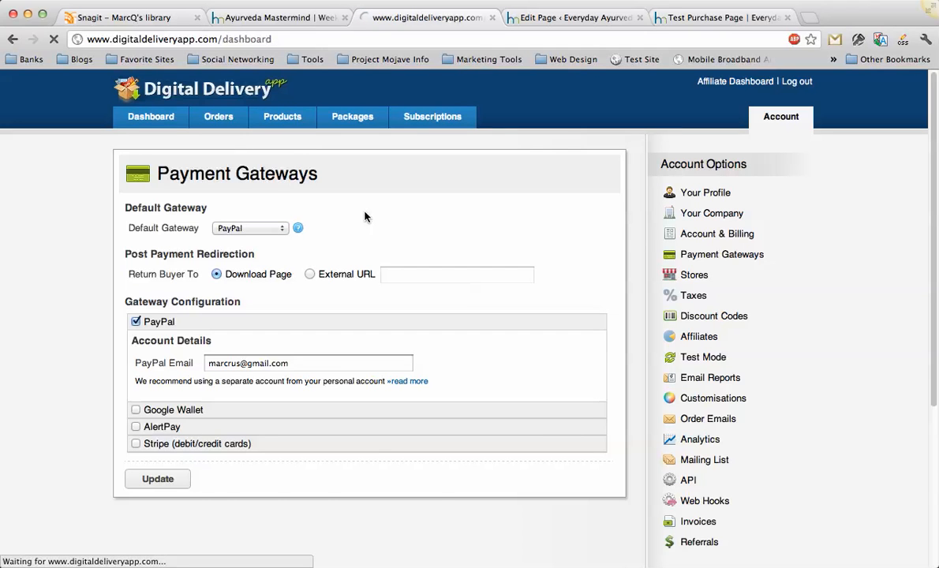
scroll(390, 254, "down", 1)
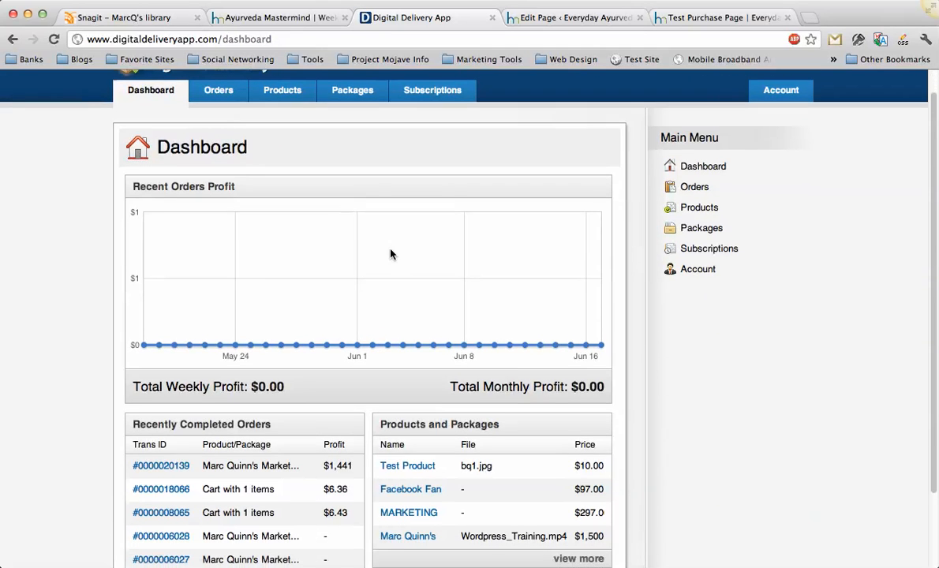
scroll(390, 254, "up", 1)
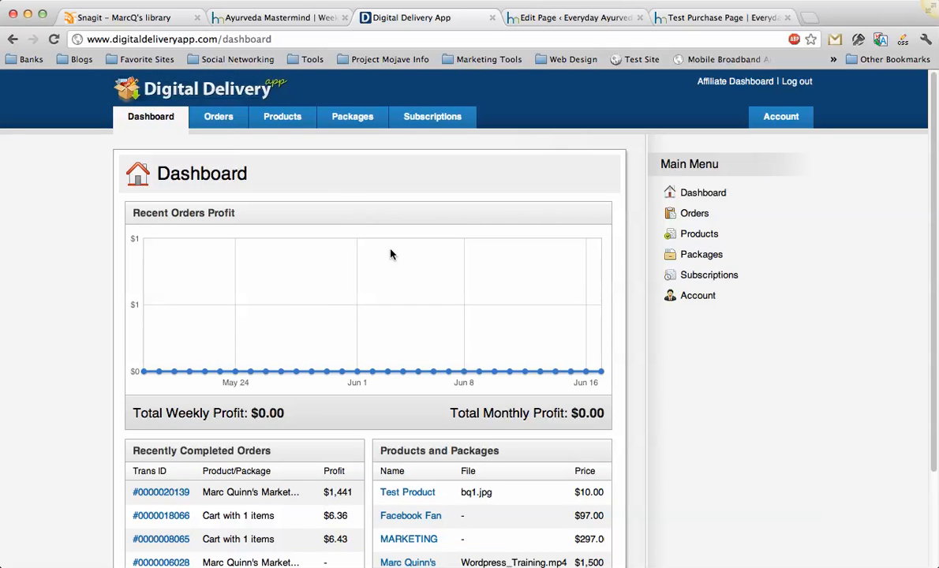